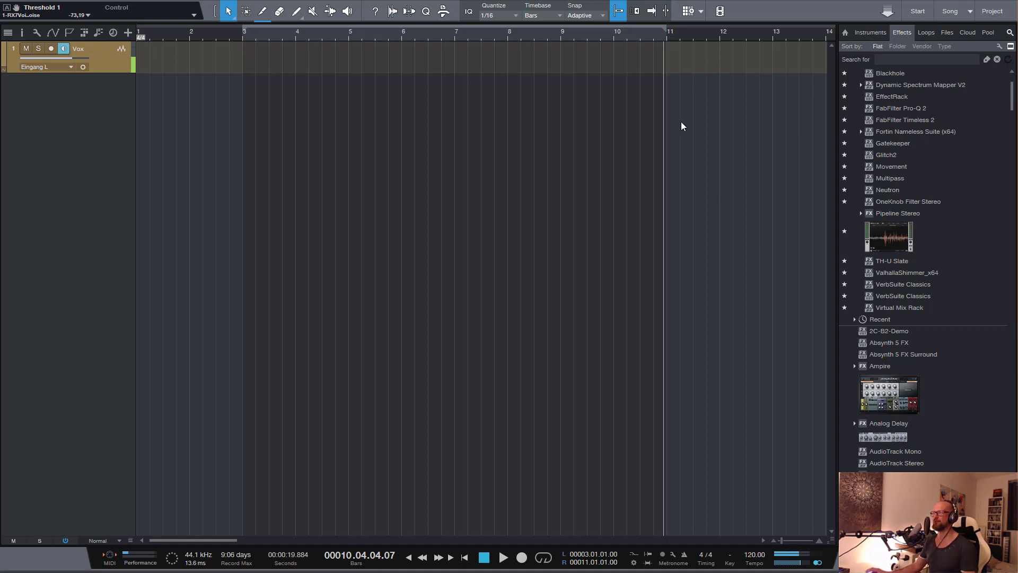
Add a Repro-5 instrument track below the Vox track and move its plug-in window clear of the tracks
{"action": "left_click", "coordinate": [870, 33]}
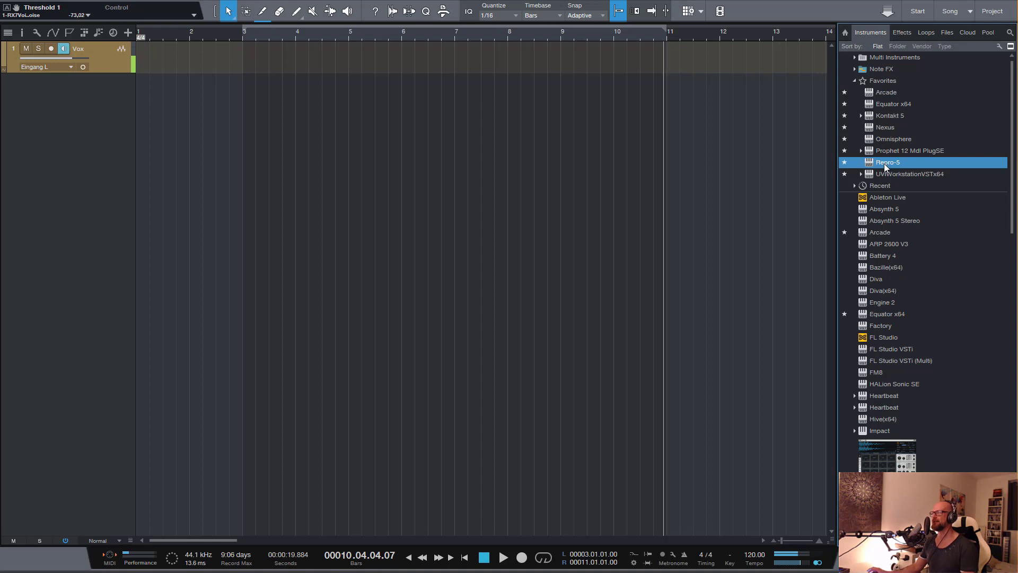
{"action": "left_click_drag", "start_coordinate": [884, 163], "coordinate": [76, 137]}
{"action": "left_click_drag", "start_coordinate": [386, 151], "coordinate": [452, 125]}
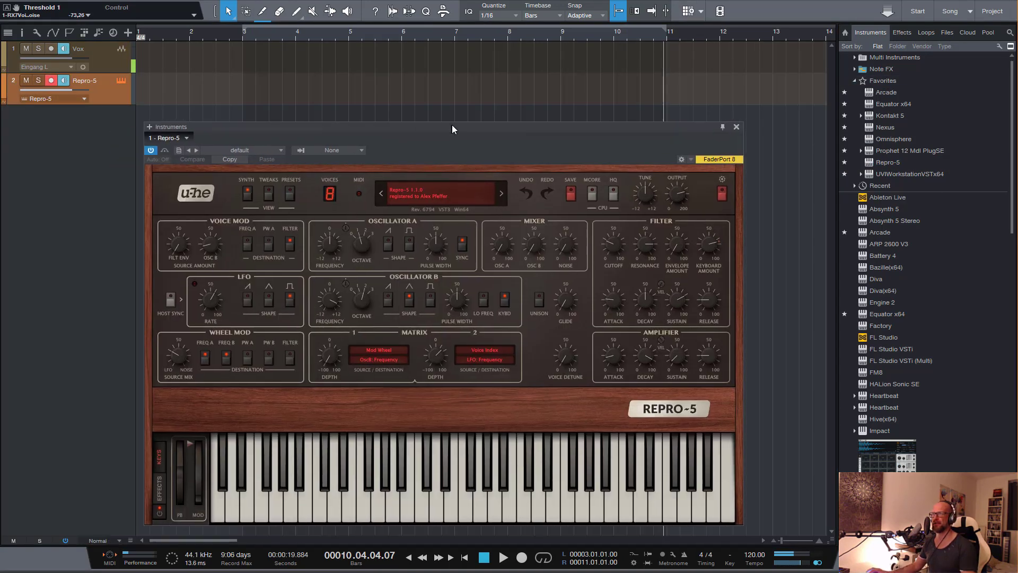
Audition presets from Repro-5's 01 Basses folder, load ARK Fat Cheeks, and close the instrument window
{"action": "left_click", "coordinate": [290, 193]}
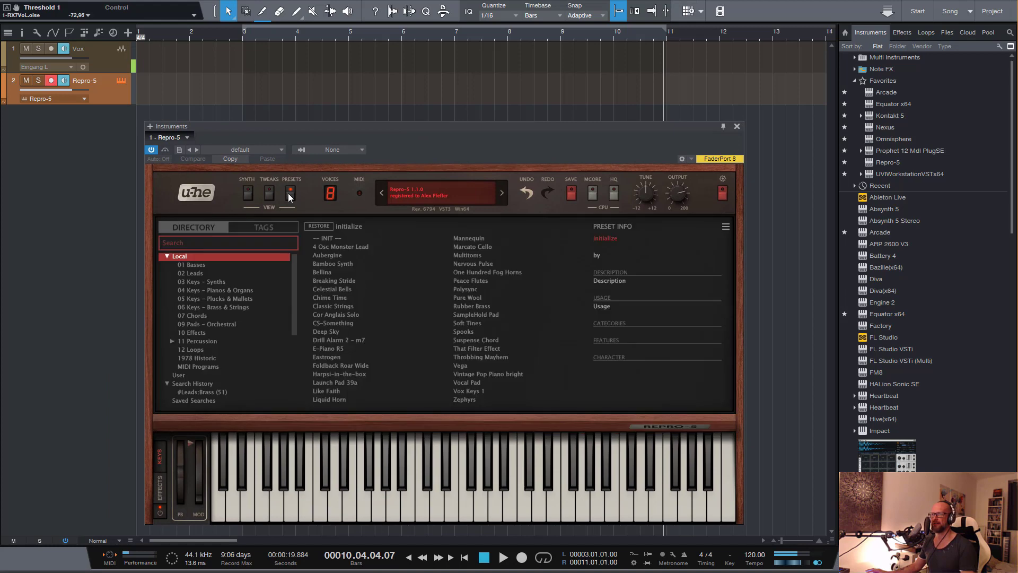
{"action": "left_click", "coordinate": [197, 265]}
{"action": "left_click", "coordinate": [339, 236]}
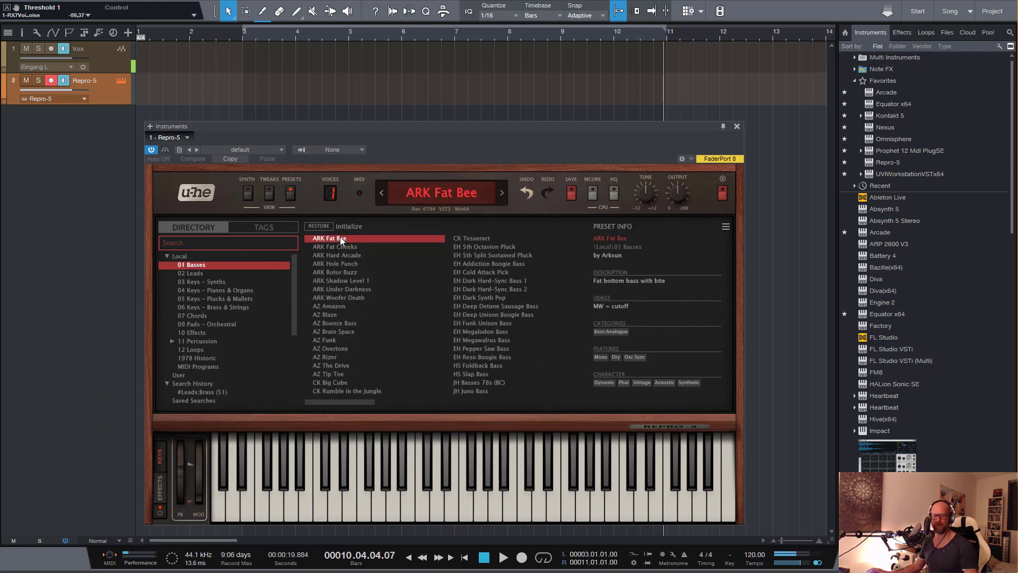
{"action": "left_click", "coordinate": [336, 247]}
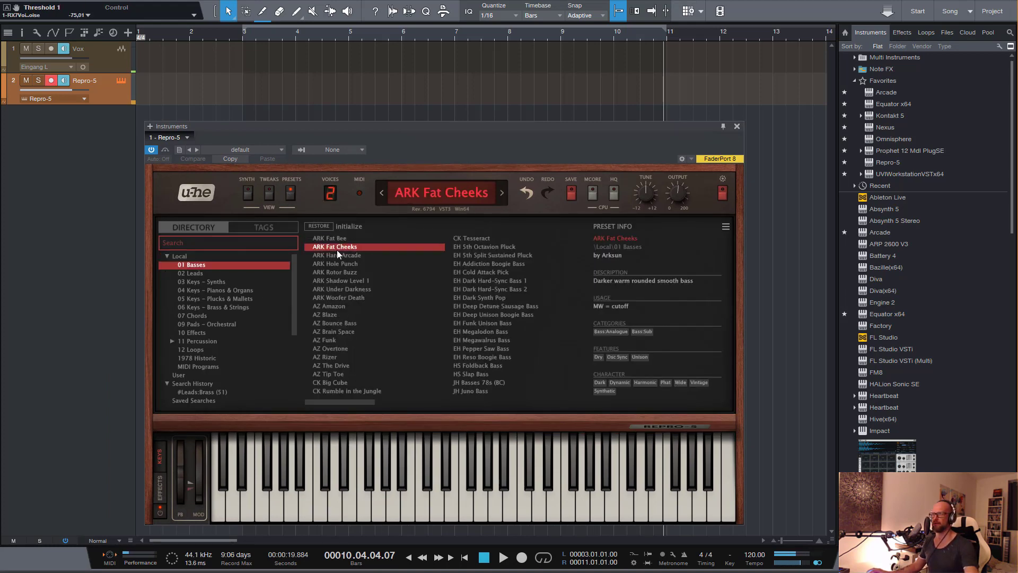
{"action": "left_click", "coordinate": [339, 255]}
{"action": "left_click", "coordinate": [339, 247]}
{"action": "left_click", "coordinate": [737, 126]}
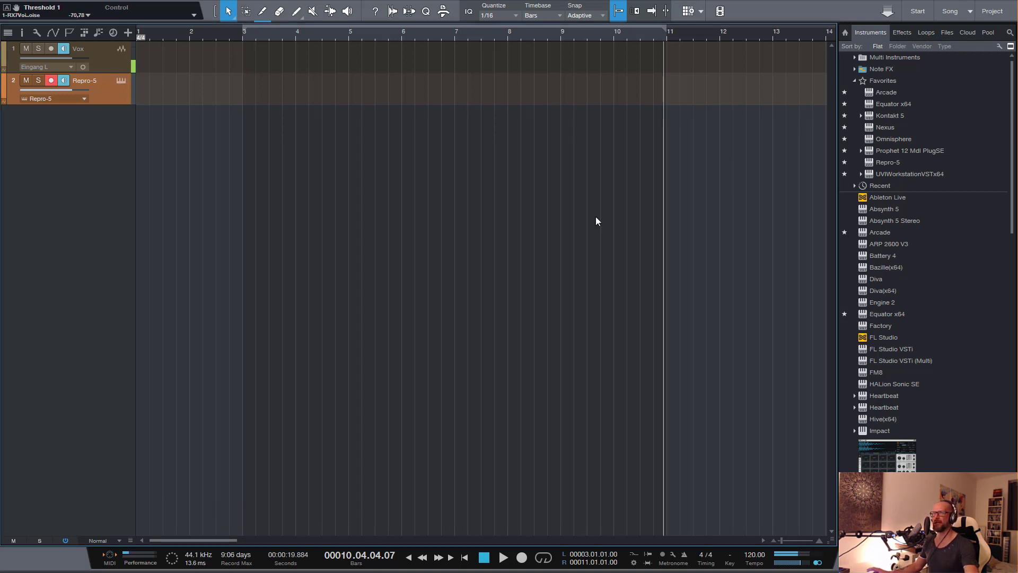
Start playback with the metronome on from about bar 2.3 and record a repeated-note bass part on the Repro-5 track
{"action": "left_click", "coordinate": [223, 33]}
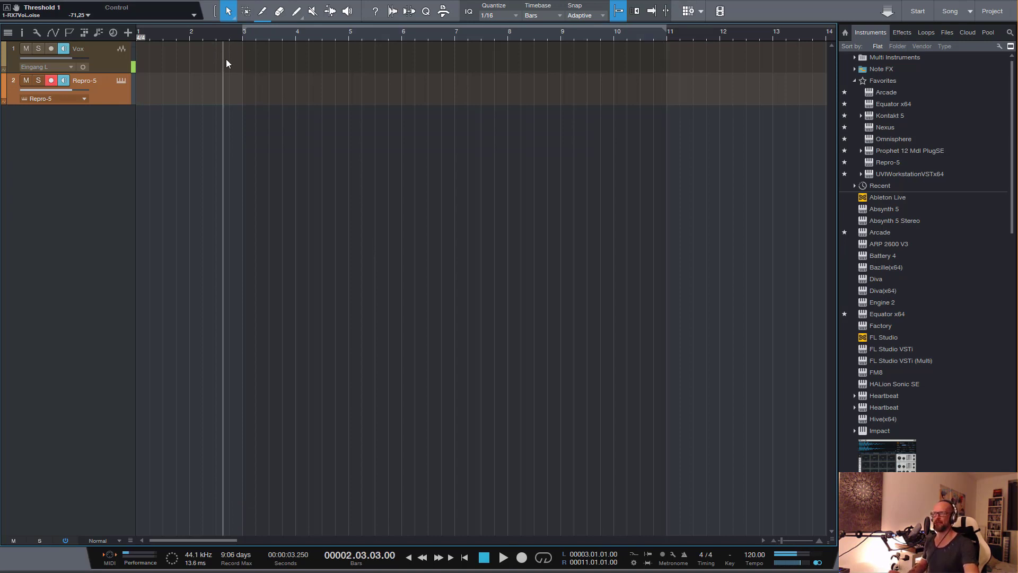
{"action": "key", "text": "KP_Subtract"}
{"action": "key", "text": "space"}
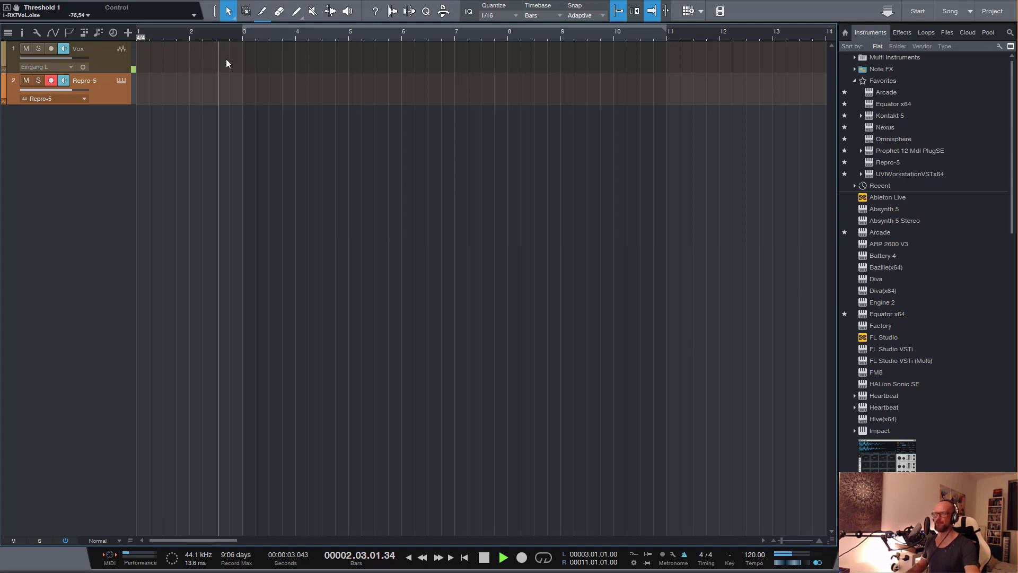
{"action": "key", "text": "KP_Multiply"}
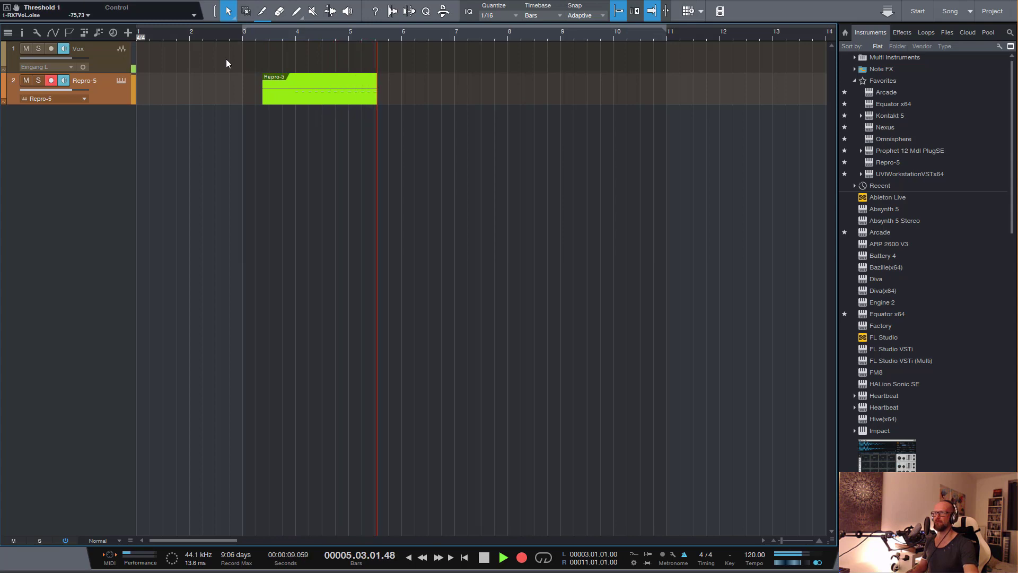
{"action": "key", "text": "space"}
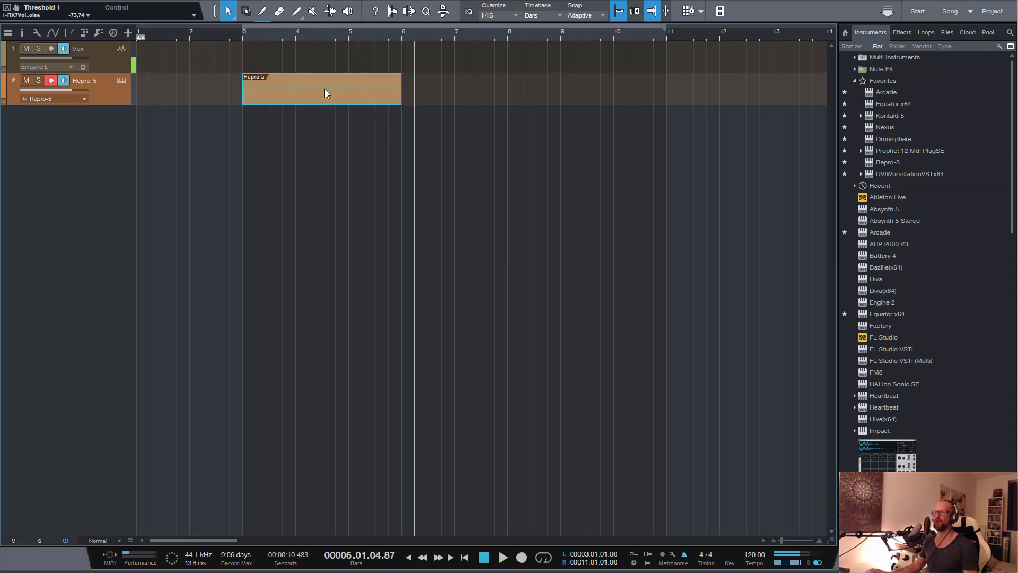
Open the recorded Repro-5 clip for note editing and raise all its notes to the same maximum velocity
{"action": "double_click", "coordinate": [295, 95]}
{"action": "left_click_drag", "start_coordinate": [317, 397], "coordinate": [822, 464]}
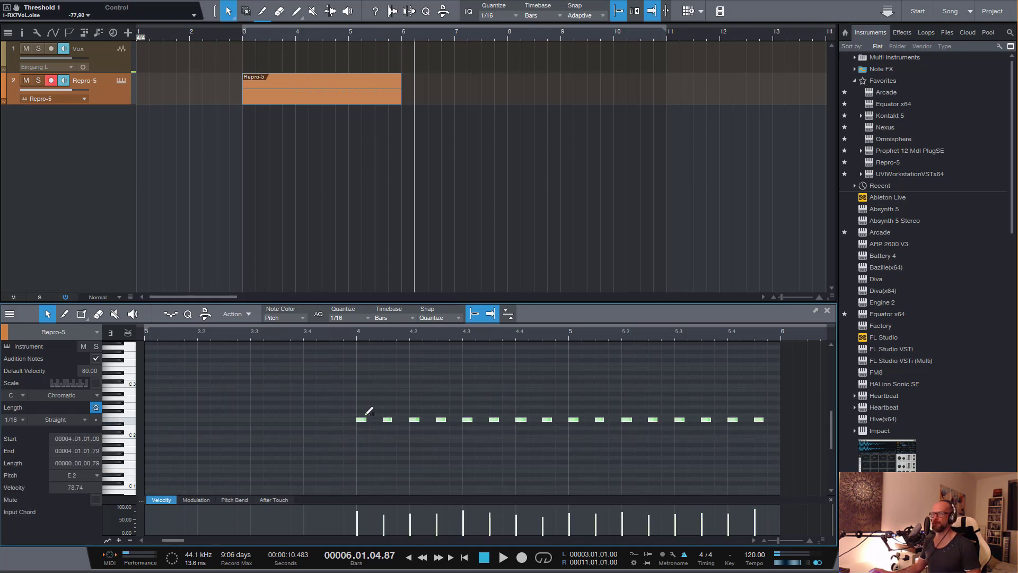
{"action": "left_click_drag", "start_coordinate": [363, 418], "coordinate": [386, 233]}
{"action": "left_click", "coordinate": [361, 387]}
{"action": "scroll", "coordinate": [355, 384], "scroll_direction": "right", "scroll_amount": 1}
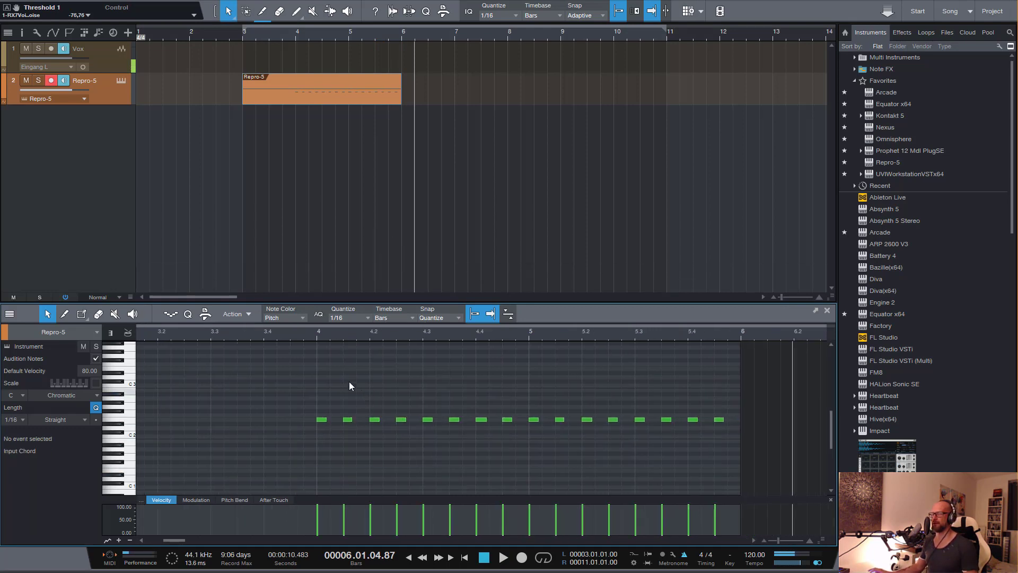
Split the Repro-5 clip at bar 4, remove the empty part before it, and show the mixing console
{"action": "left_click", "coordinate": [300, 83], "text": "alt"}
{"action": "key", "text": "4"}
{"action": "left_click", "coordinate": [275, 94]}
{"action": "key", "text": "1"}
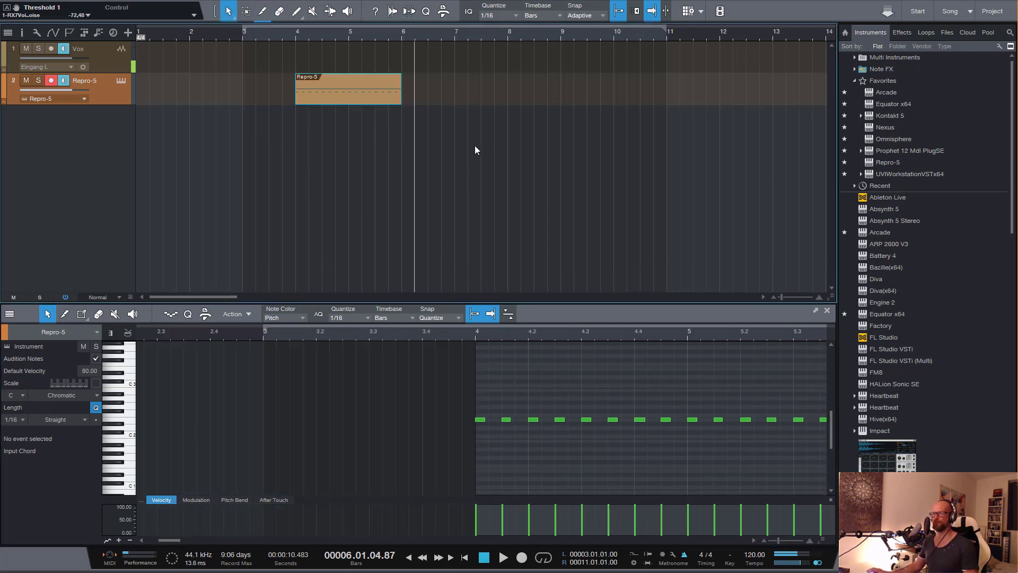
{"action": "key", "text": "F3"}
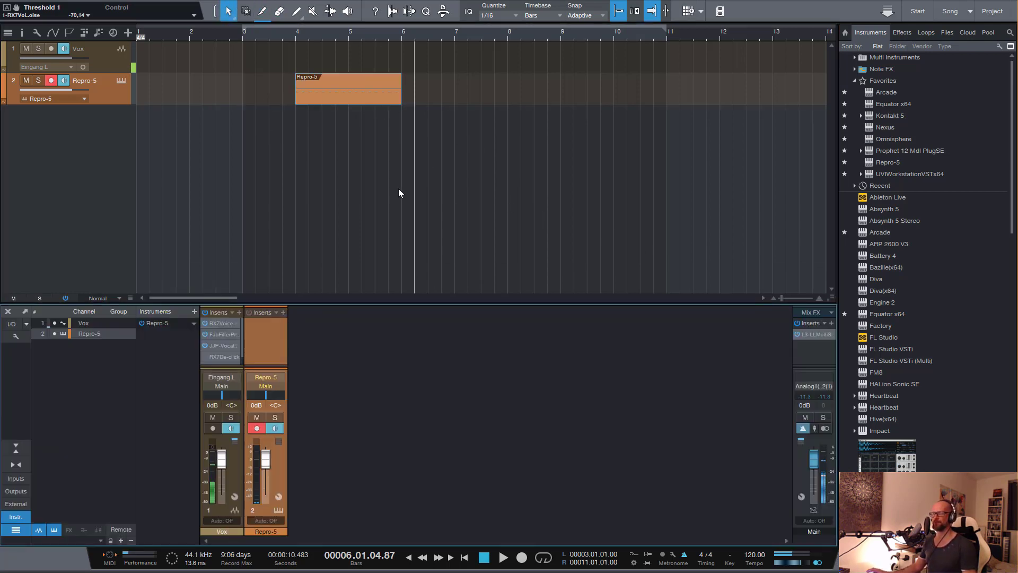
Duplicate the two-bar Repro-5 clip three times so the pattern fills bars 4 to 12
{"action": "left_click", "coordinate": [357, 194]}
{"action": "scroll", "coordinate": [289, 87], "scroll_direction": "right", "scroll_amount": 1}
{"action": "left_click", "coordinate": [288, 83]}
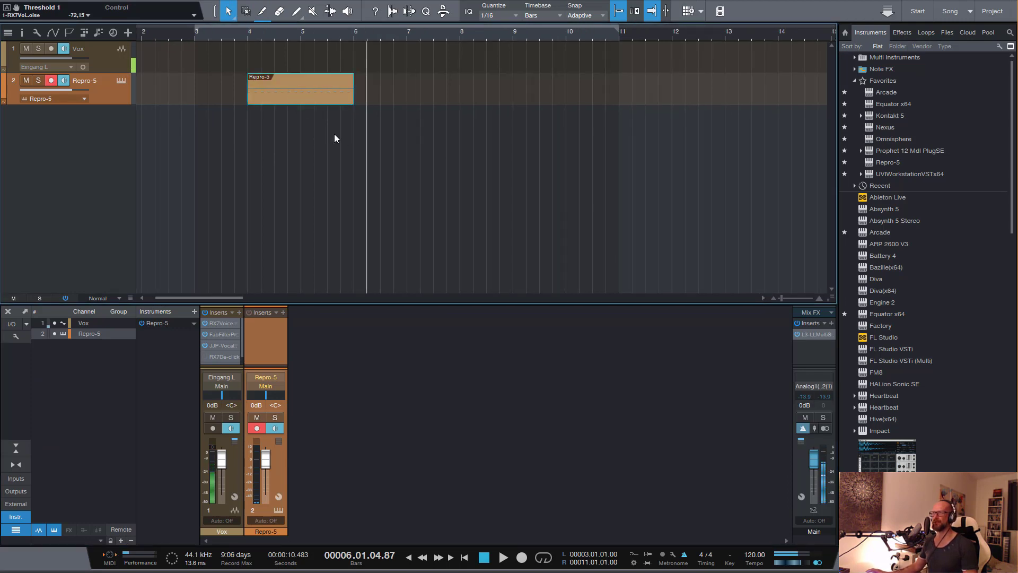
{"action": "key", "text": "d"}
{"action": "key", "text": "d"}
{"action": "key", "text": "d"}
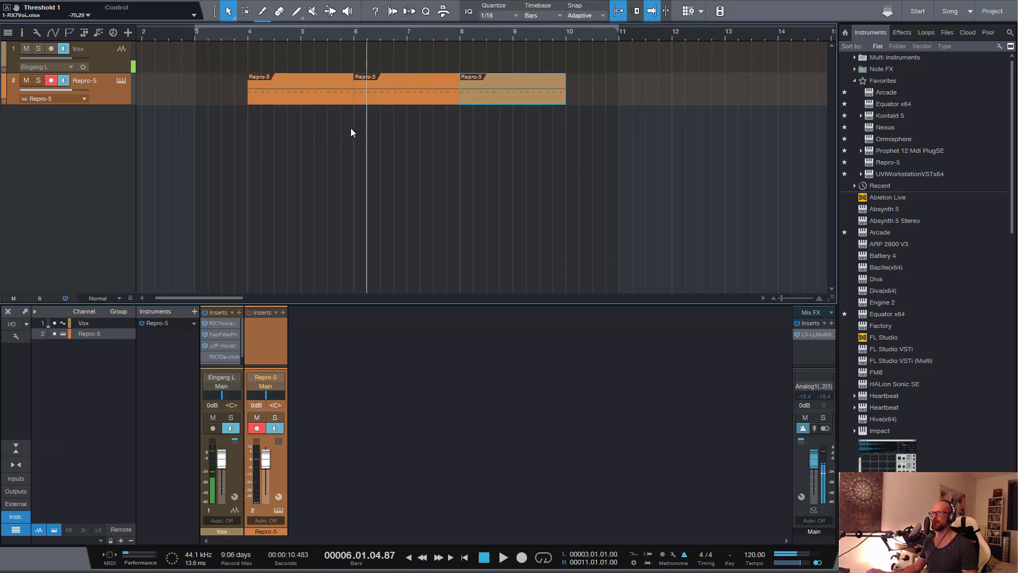
Set the loop range from bar 4 to bar 12, turn looping on, and play the pattern briefly
{"action": "left_click", "coordinate": [252, 56]}
{"action": "left_click_drag", "start_coordinate": [248, 40], "coordinate": [673, 43]}
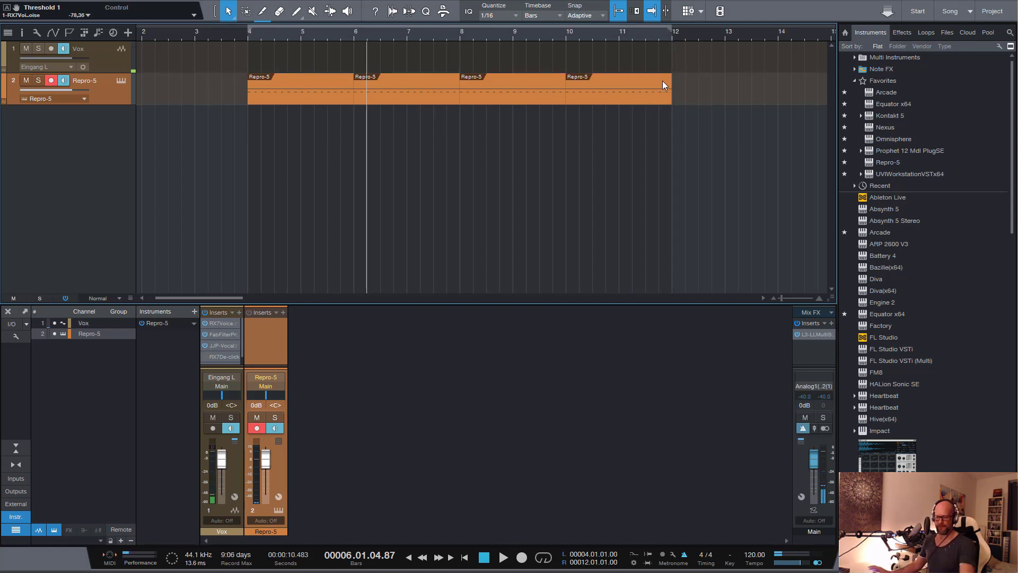
{"action": "key", "text": "KP_Divide"}
{"action": "key", "text": "space"}
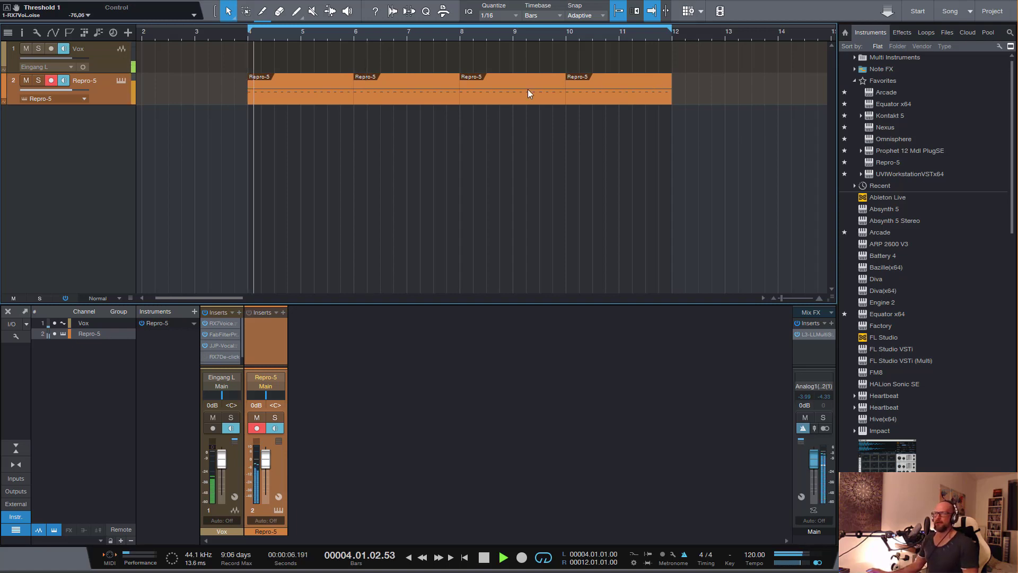
{"action": "key", "text": "space"}
Lower the Repro-5 channel's volume to -14.6 dB and check the level in playback
{"action": "left_click_drag", "start_coordinate": [268, 450], "coordinate": [267, 472]}
{"action": "key", "text": "space"}
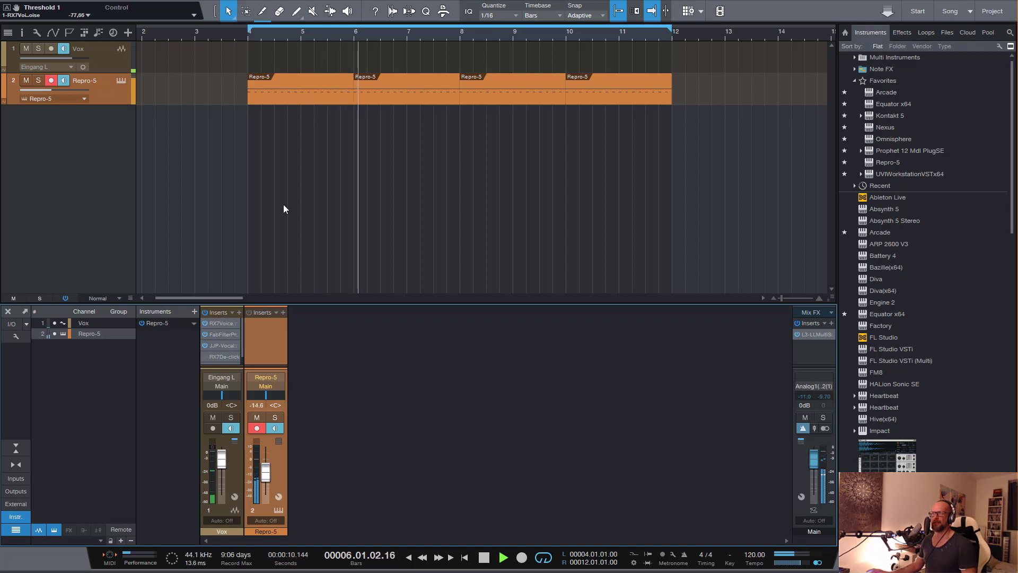
{"action": "key", "text": "space"}
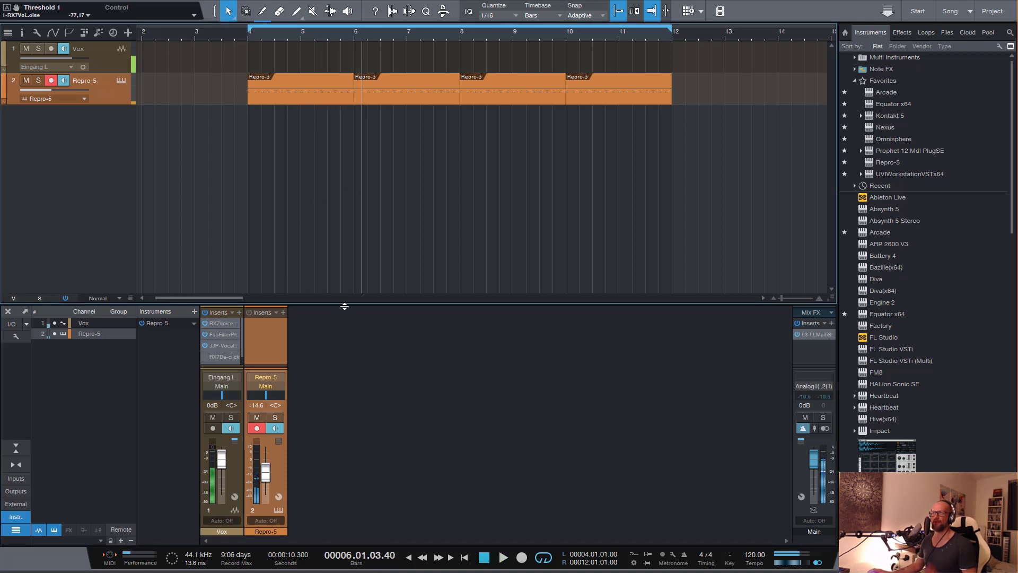
Search the effects for "onekno", insert OneKnob Filter Stereo on the Repro-5 channel, and reposition its window
{"action": "left_click", "coordinate": [901, 33]}
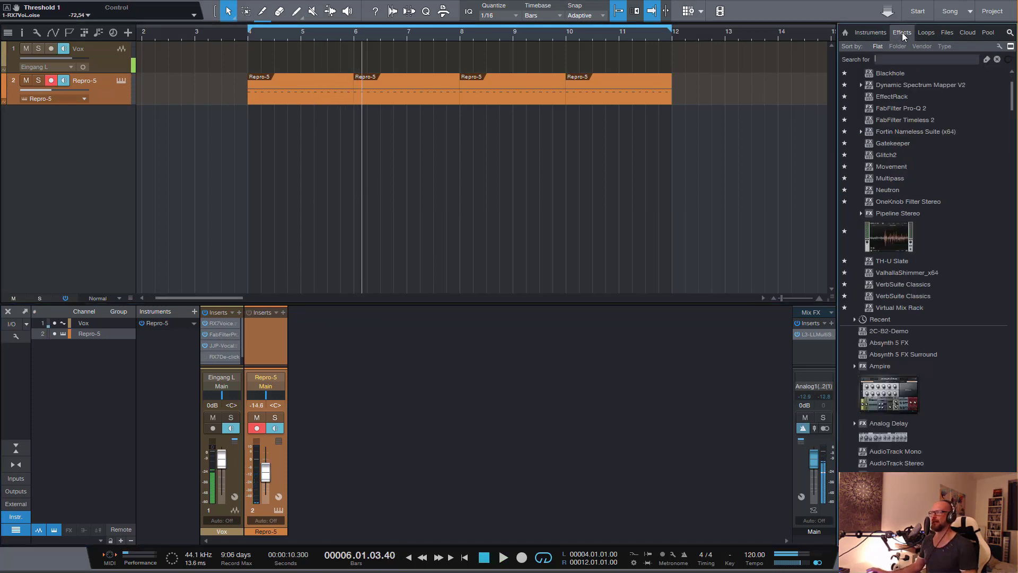
{"action": "left_click", "coordinate": [916, 59]}
{"action": "type", "text": "onekno"}
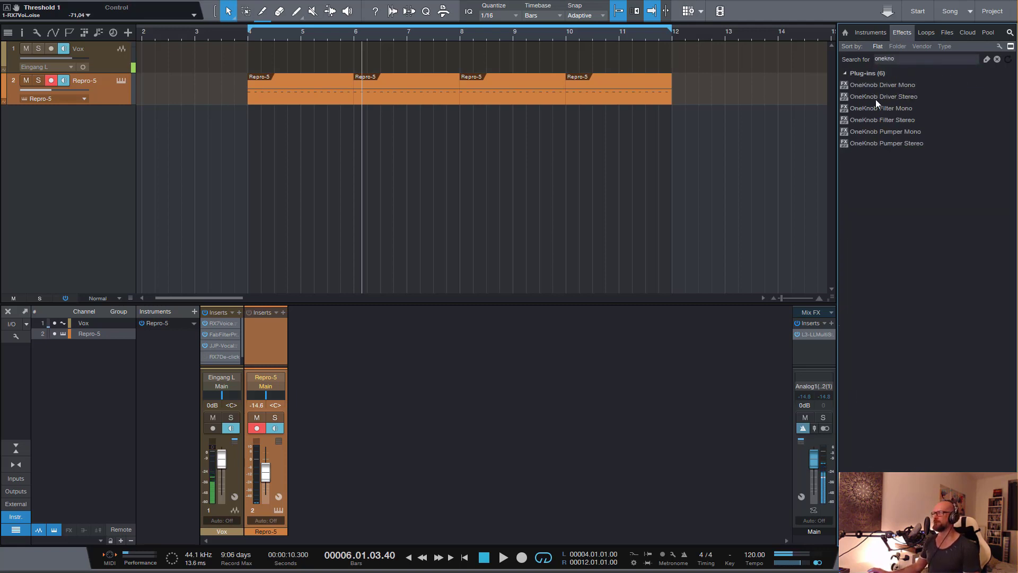
{"action": "left_click_drag", "start_coordinate": [885, 120], "coordinate": [263, 336]}
{"action": "left_click_drag", "start_coordinate": [425, 230], "coordinate": [512, 194]}
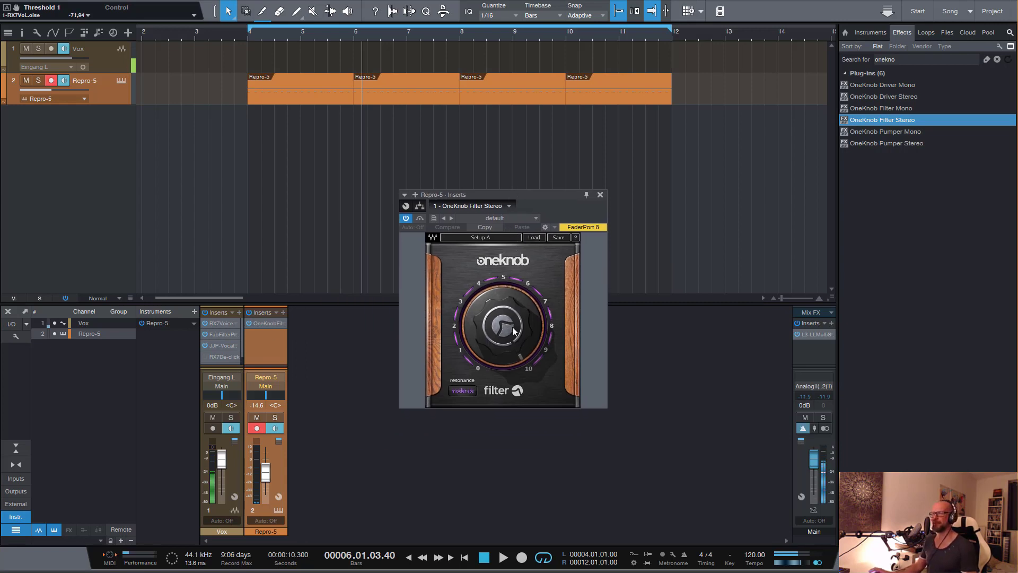
Set the OneKnob filter's resonance to none, place the playhead before bar 4, and turn the knob down to 1.8
{"action": "left_click", "coordinate": [462, 390]}
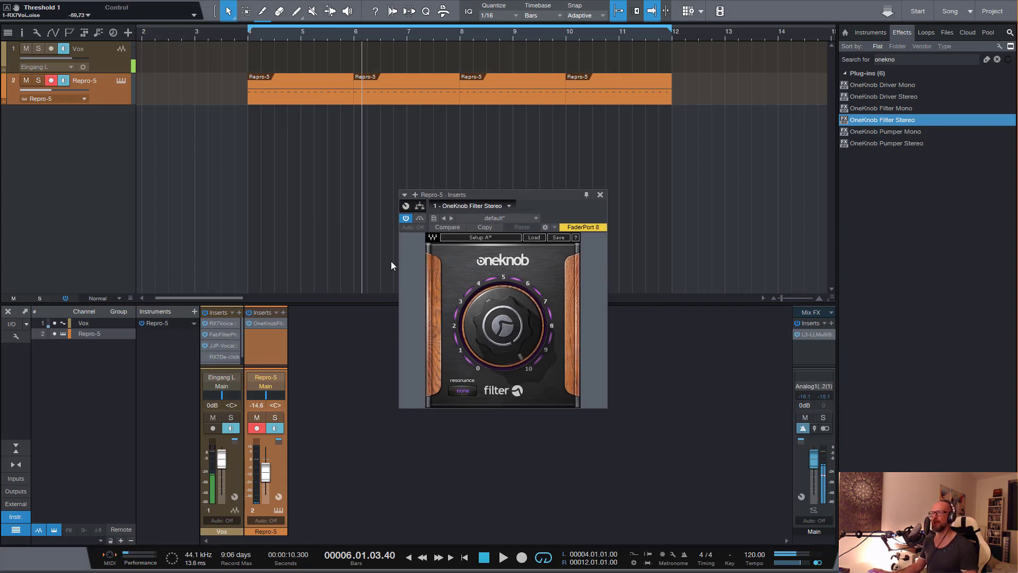
{"action": "left_click", "coordinate": [234, 53]}
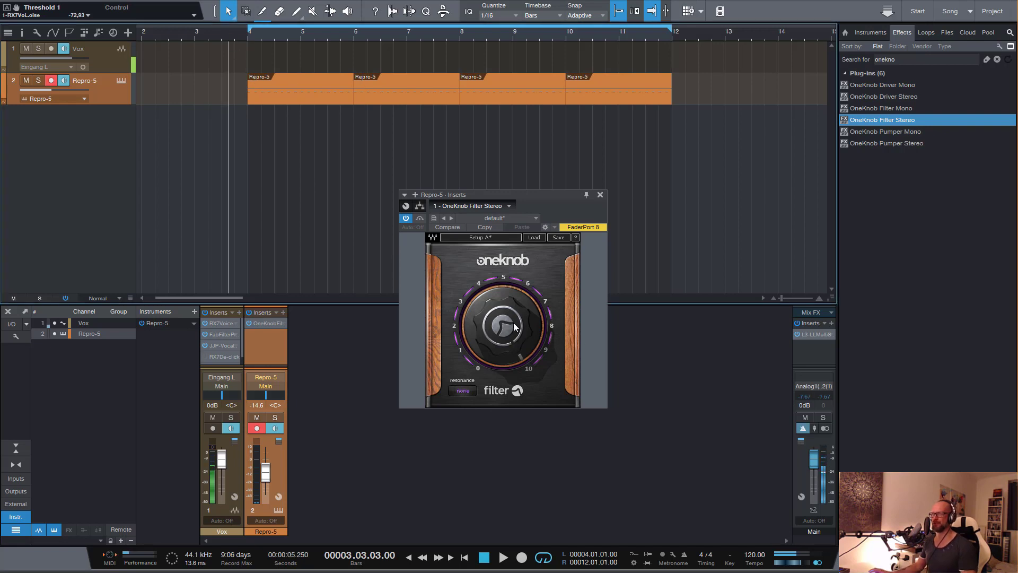
{"action": "mouse_move", "coordinate": [513, 327]}
{"action": "left_mouse_down"}
{"action": "mouse_move", "coordinate": [513, 350]}
{"action": "mouse_move", "coordinate": [513, 330]}
{"action": "left_mouse_up"}
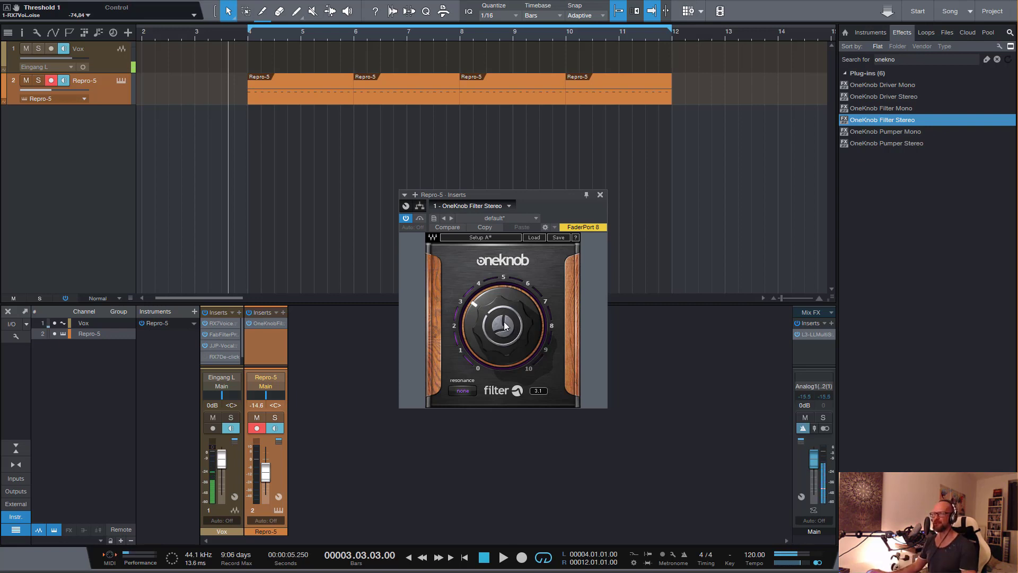
{"action": "scroll", "coordinate": [505, 326], "scroll_direction": "down", "scroll_amount": 5}
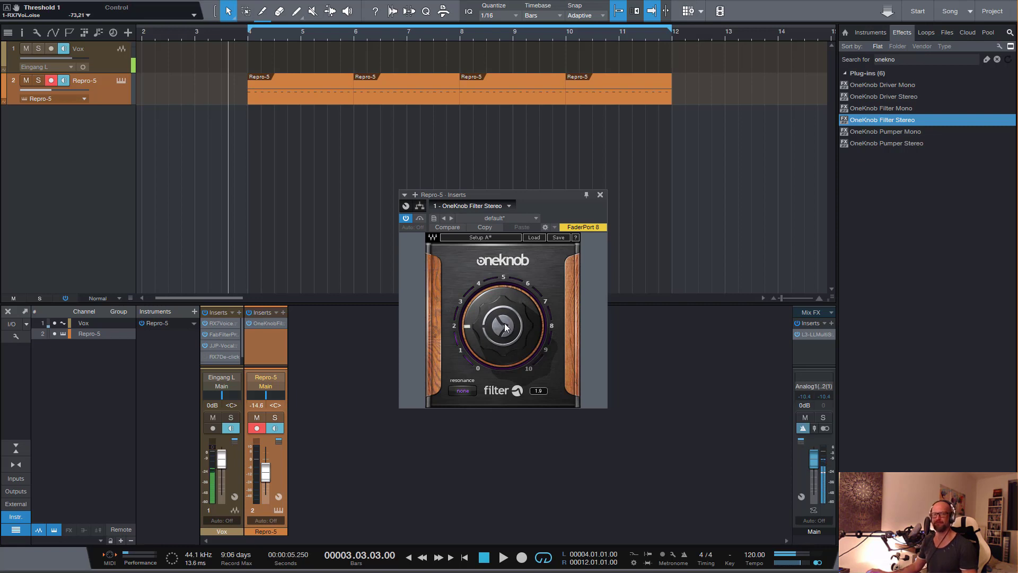
{"action": "scroll", "coordinate": [504, 327], "scroll_direction": "down", "scroll_amount": 1}
Play the pattern while sweeping the OneKnob filter knob, leave it at 5.0, and stop playback
{"action": "key", "text": "space"}
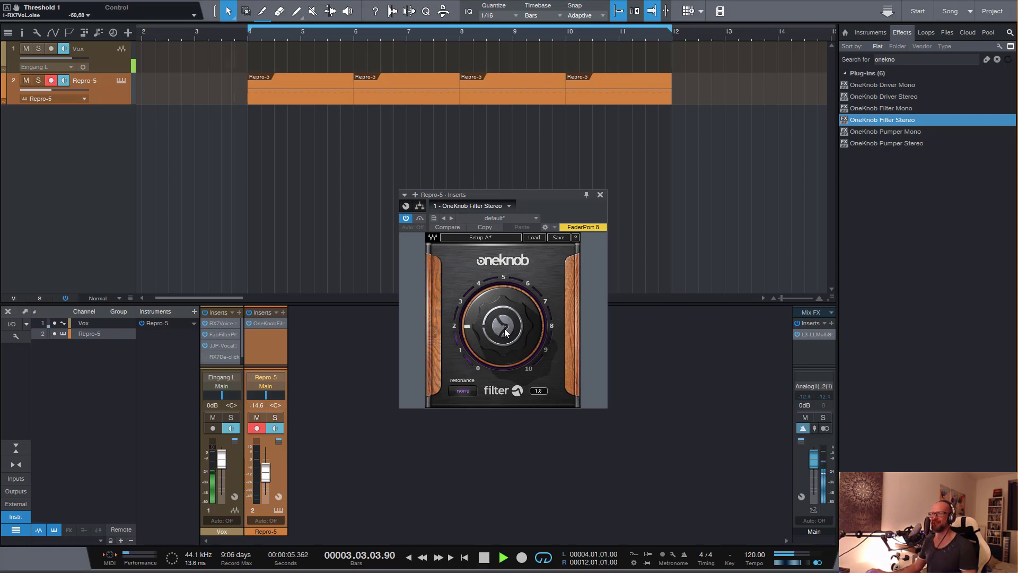
{"action": "left_click_drag", "start_coordinate": [504, 329], "coordinate": [505, 293]}
{"action": "key", "text": "space"}
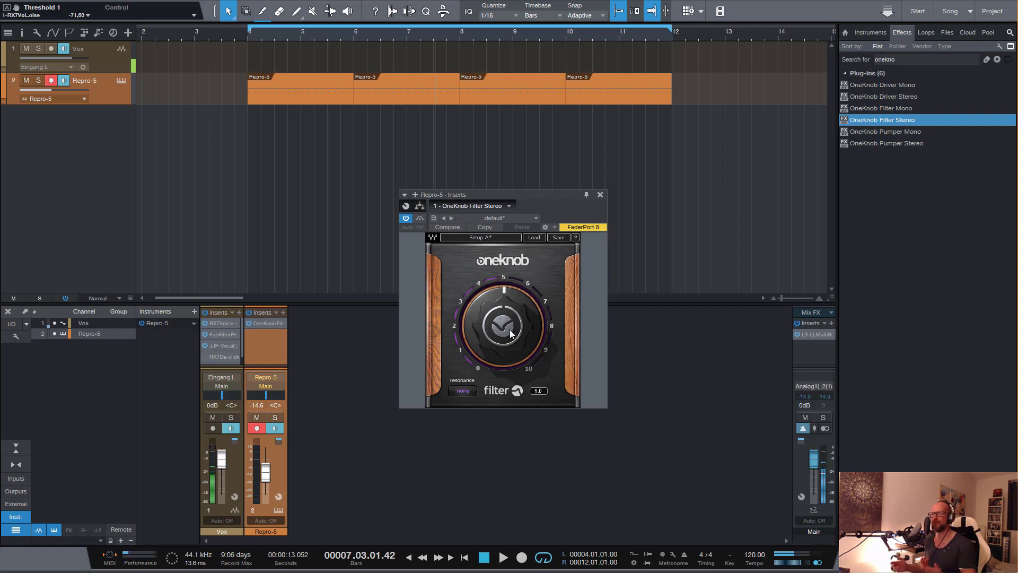
Put the filter plug-in's automation in Write mode and record live knob movements from bar 4 to about bar 7.3
{"action": "left_click", "coordinate": [413, 227]}
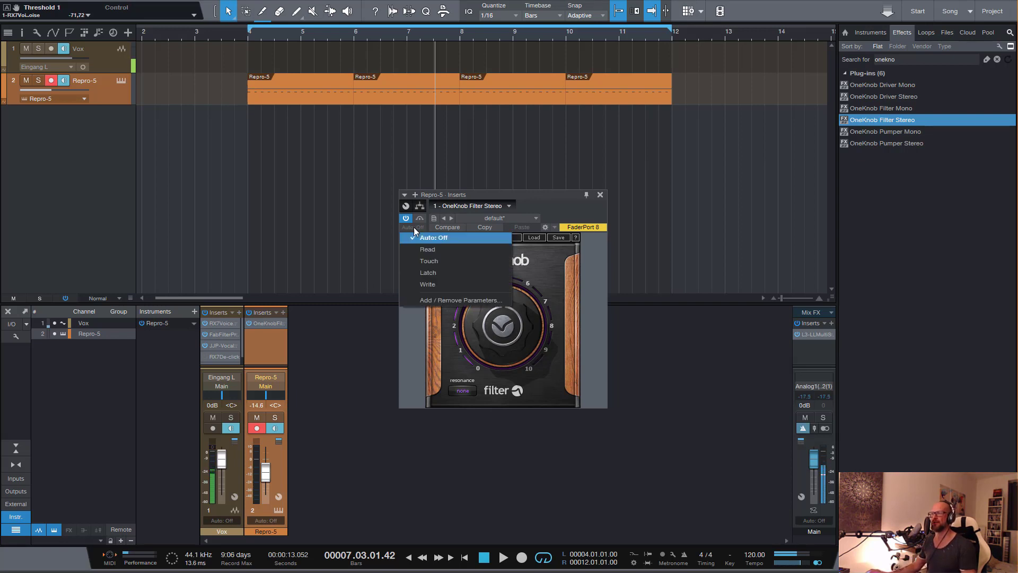
{"action": "left_click", "coordinate": [432, 284]}
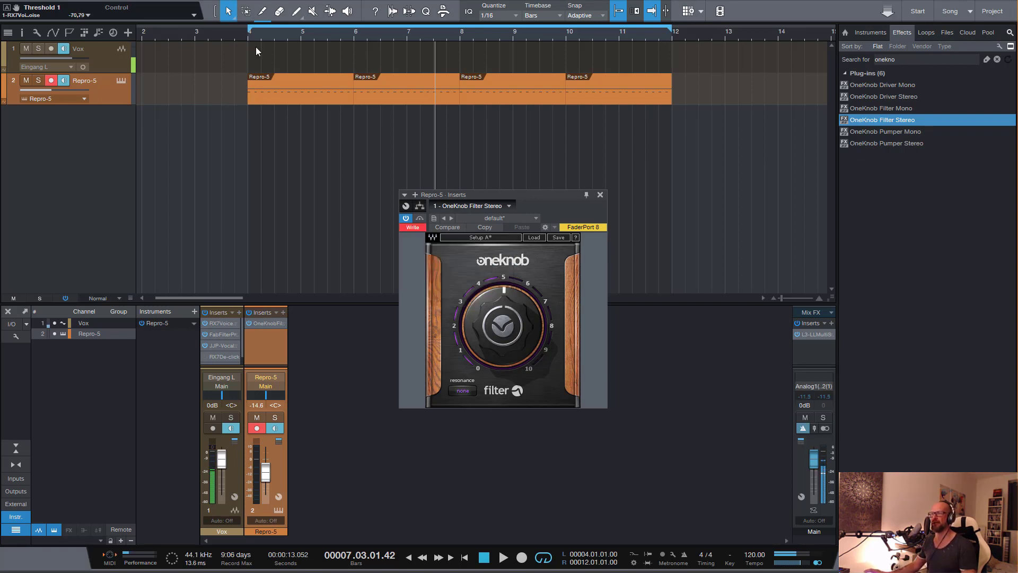
{"action": "left_click", "coordinate": [238, 31]}
{"action": "key", "text": "space"}
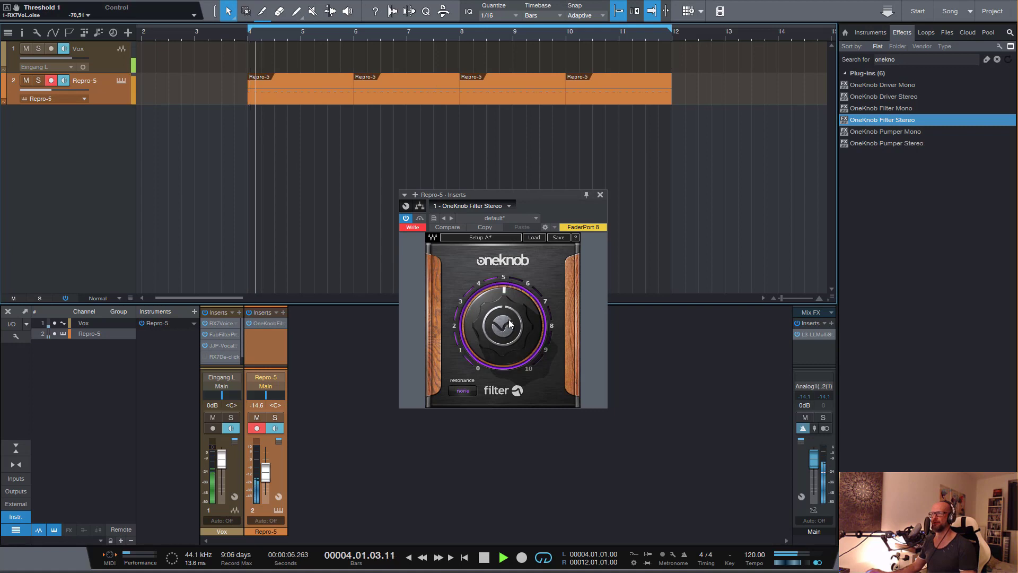
{"action": "mouse_move", "coordinate": [502, 328]}
{"action": "left_mouse_down"}
{"action": "mouse_move", "coordinate": [503, 344]}
{"action": "mouse_move", "coordinate": [503, 296]}
{"action": "mouse_move", "coordinate": [503, 356]}
{"action": "mouse_move", "coordinate": [502, 318]}
{"action": "left_mouse_up"}
{"action": "key", "text": "space"}
Switch the filter automation to Read mode and play back the recorded knob movements from just before bar 4
{"action": "left_click", "coordinate": [418, 228]}
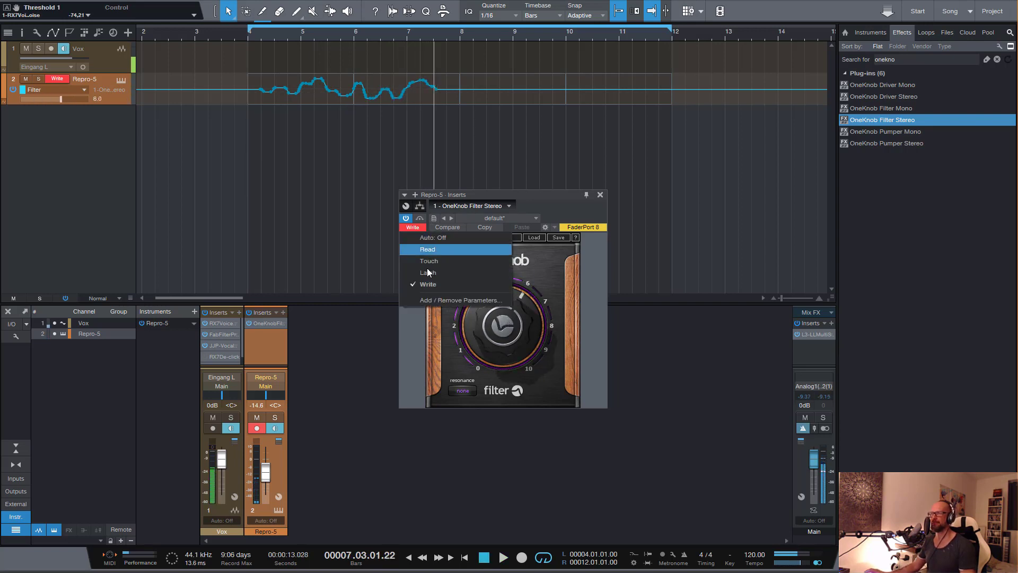
{"action": "left_click", "coordinate": [431, 250]}
{"action": "left_click", "coordinate": [243, 33]}
{"action": "key", "text": "space"}
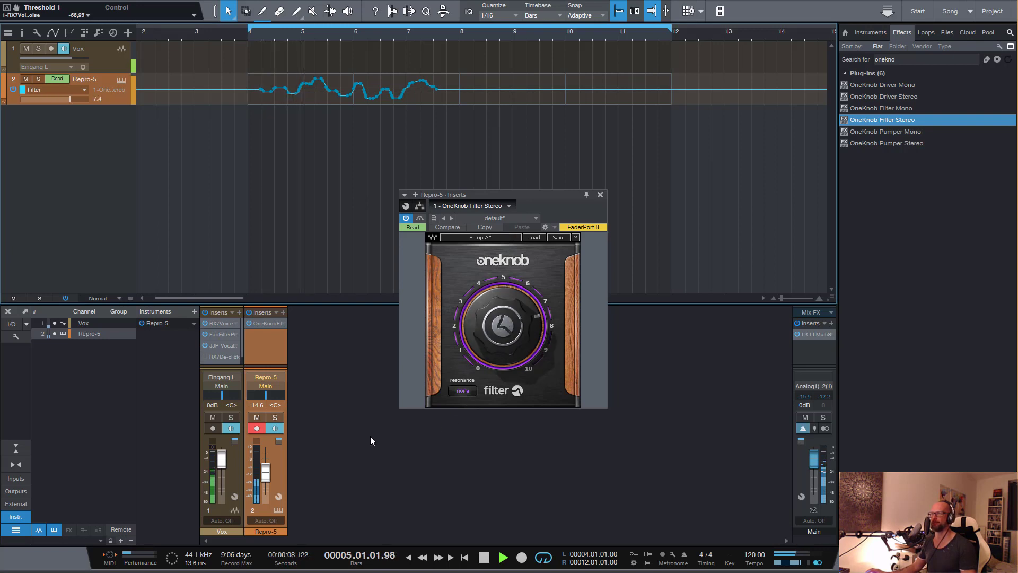
{"action": "key", "text": "space"}
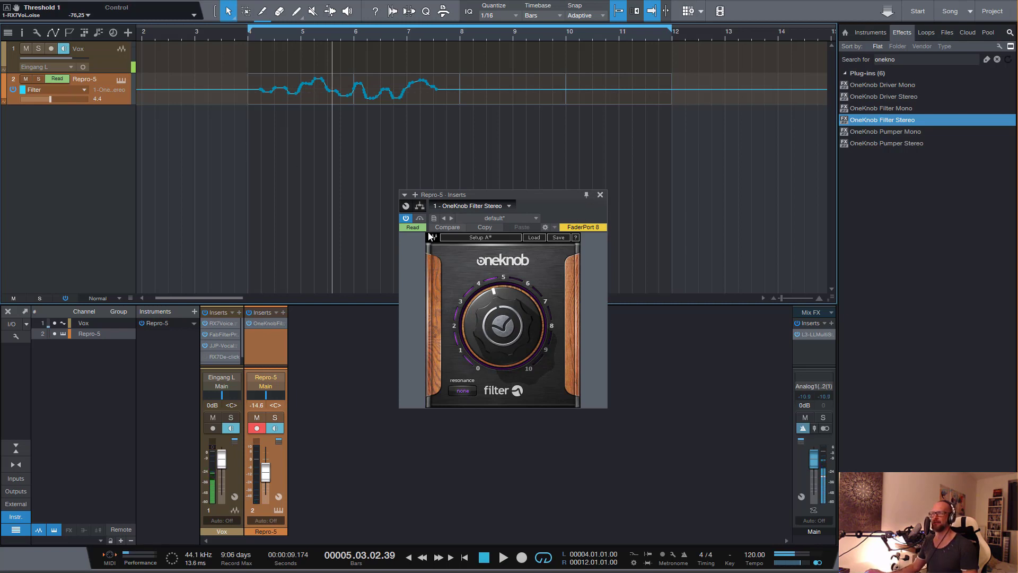
Turn off the OneKnob filter's automation on the Repro-5 track and return the arrangement from automation curves to the clips
{"action": "left_click", "coordinate": [412, 228]}
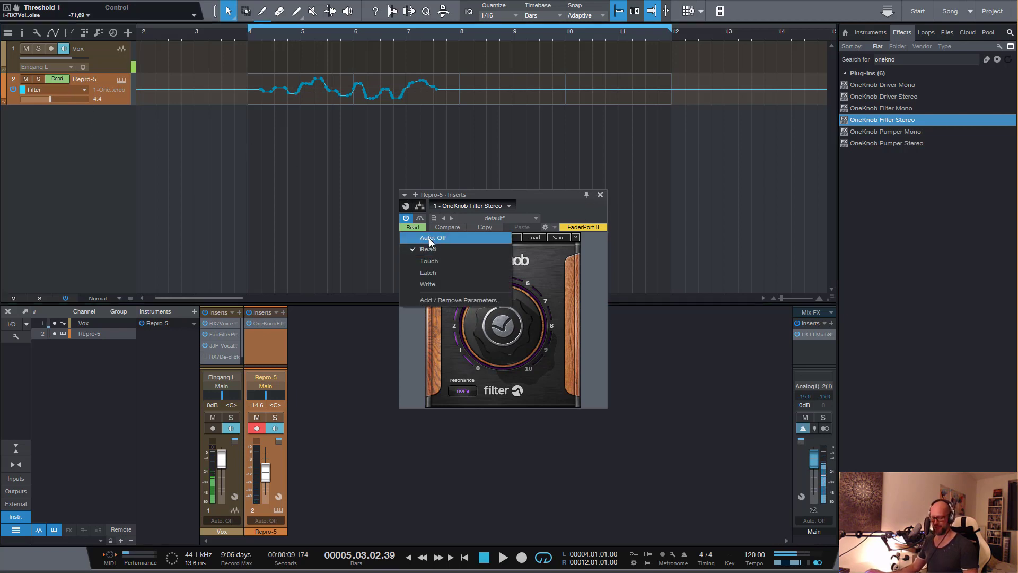
{"action": "left_click", "coordinate": [428, 237]}
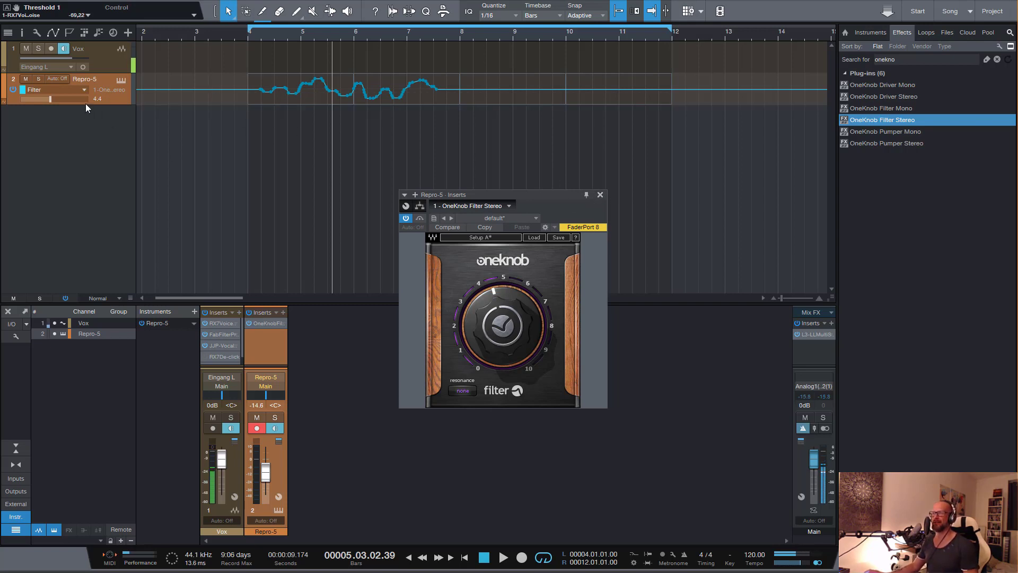
{"action": "key", "text": "a"}
{"action": "key", "text": "a"}
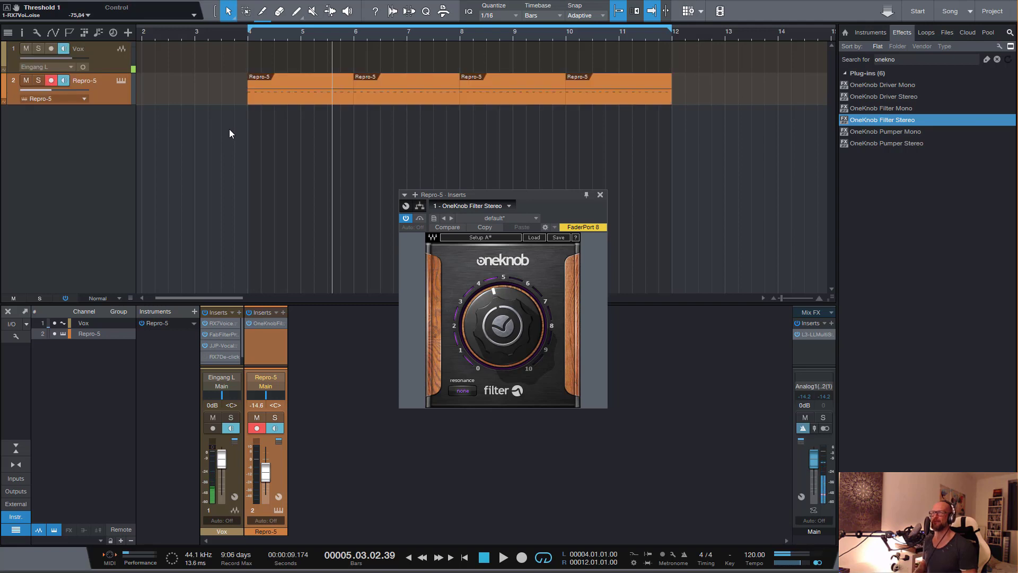
Play the pattern briefly while raising the OneKnob filter to 6.3, stop playback, and turn the knob back down to about 2
{"action": "key", "text": "space"}
{"action": "left_click_drag", "start_coordinate": [515, 301], "coordinate": [514, 283]}
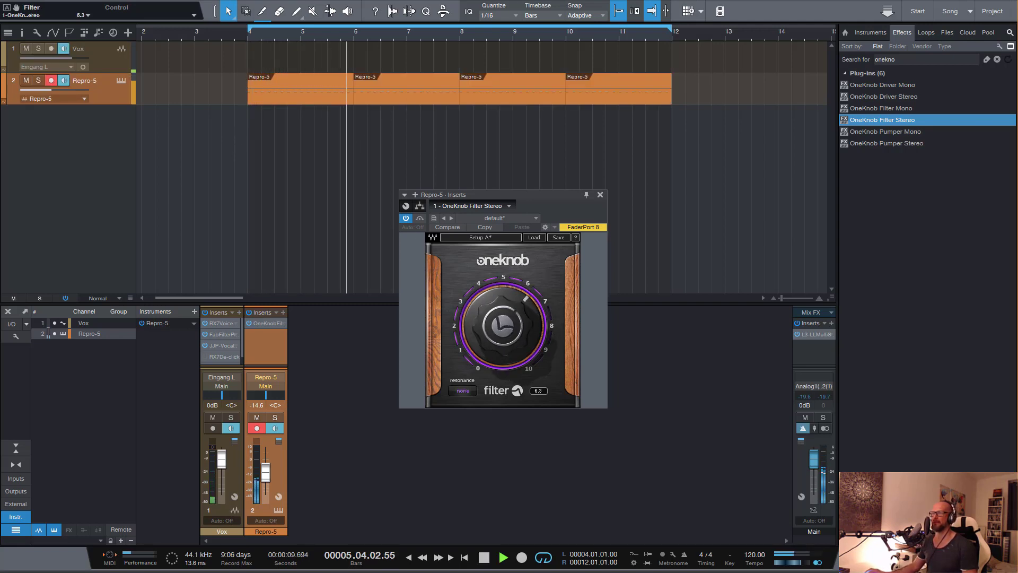
{"action": "key", "text": "space"}
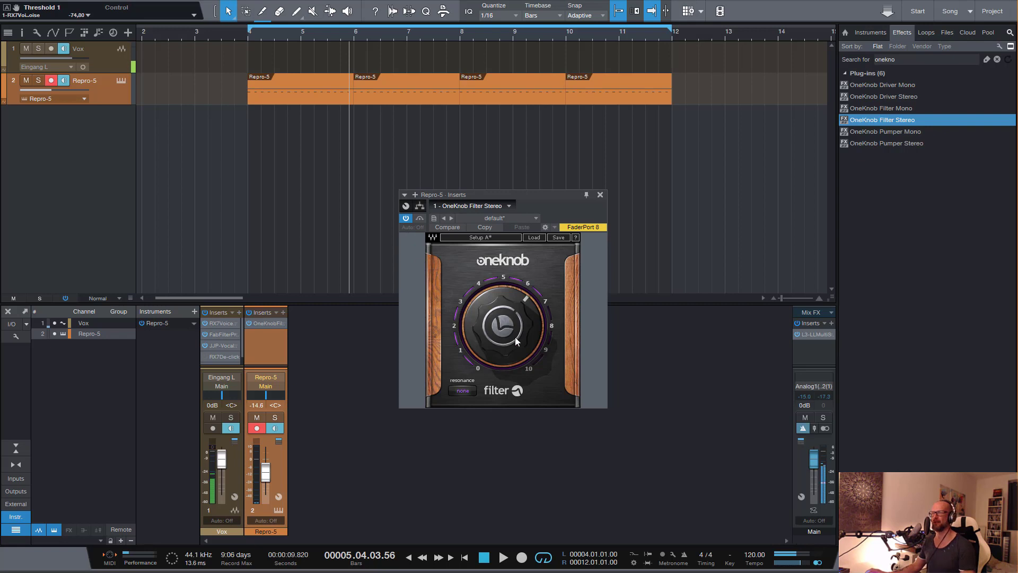
{"action": "mouse_move", "coordinate": [510, 315]}
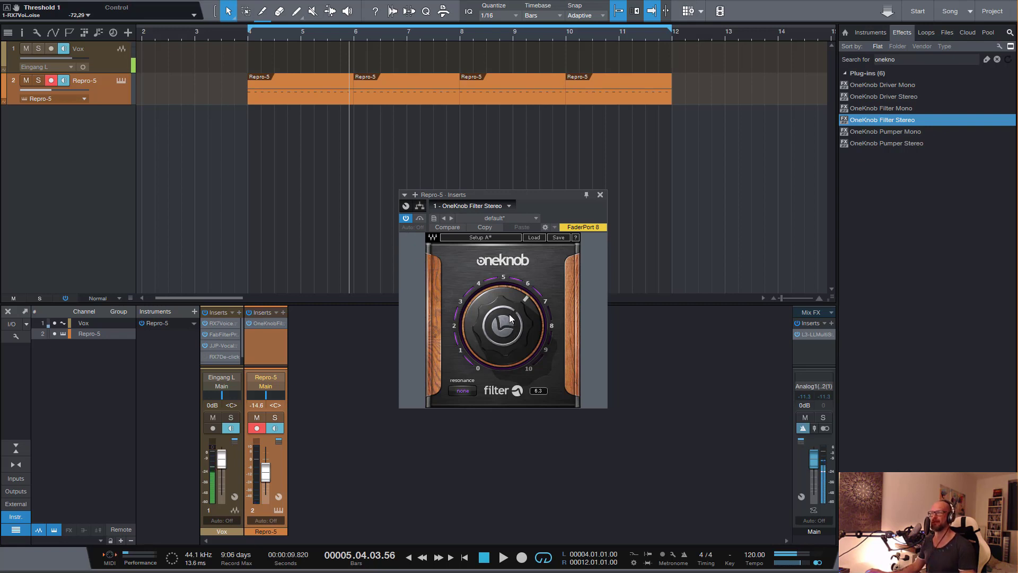
{"action": "scroll", "coordinate": [510, 312], "scroll_direction": "down", "scroll_amount": 12}
{"action": "mouse_move", "coordinate": [502, 287]}
{"action": "left_mouse_down"}
{"action": "mouse_move", "coordinate": [502, 303]}
{"action": "mouse_move", "coordinate": [502, 291]}
{"action": "left_mouse_up"}
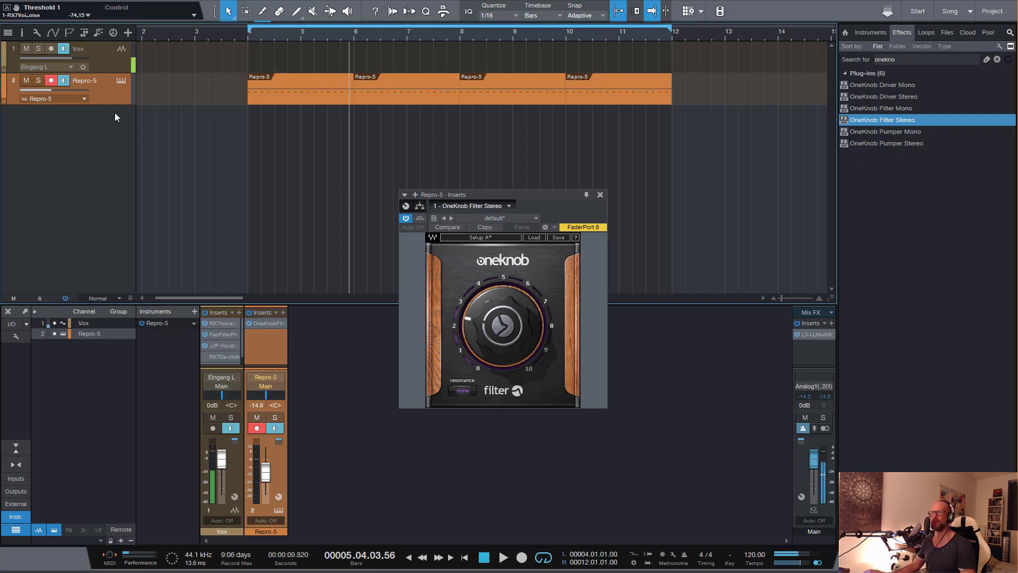
Add a bus for the selected Repro-5 channel, dismiss its inserts window, and play briefly to check the routing
{"action": "right_click", "coordinate": [279, 465]}
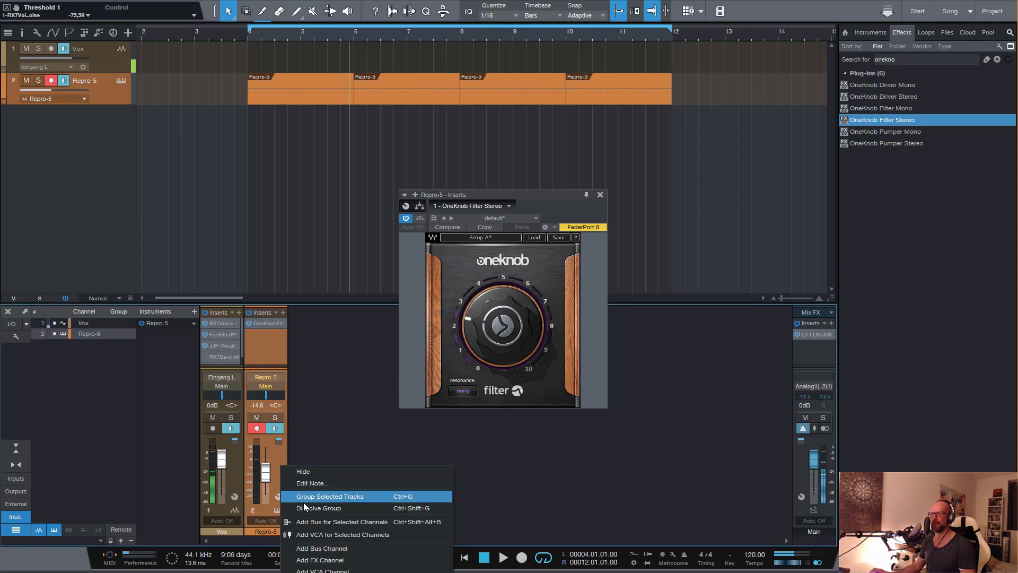
{"action": "left_click", "coordinate": [316, 520]}
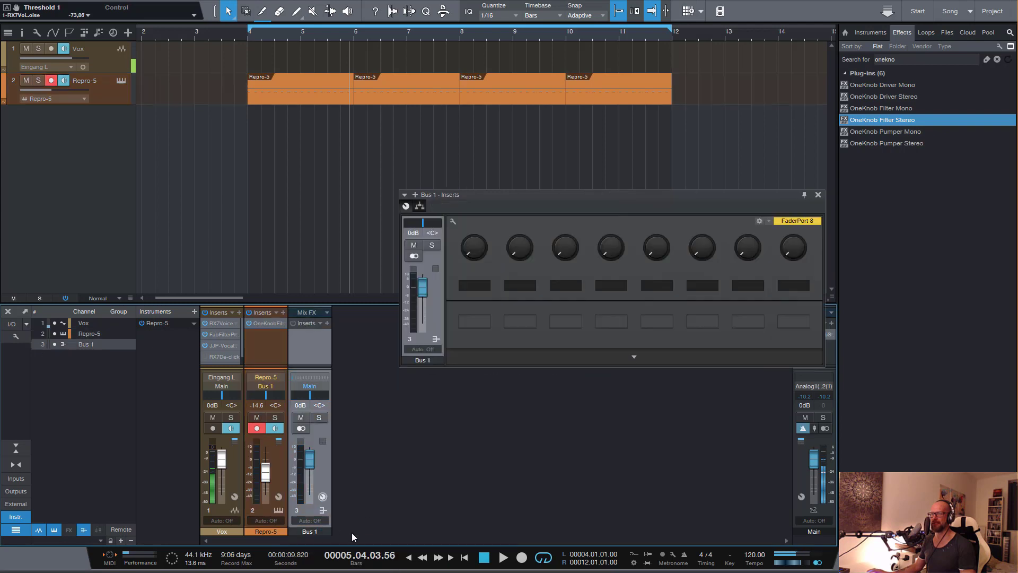
{"action": "left_click", "coordinate": [818, 195]}
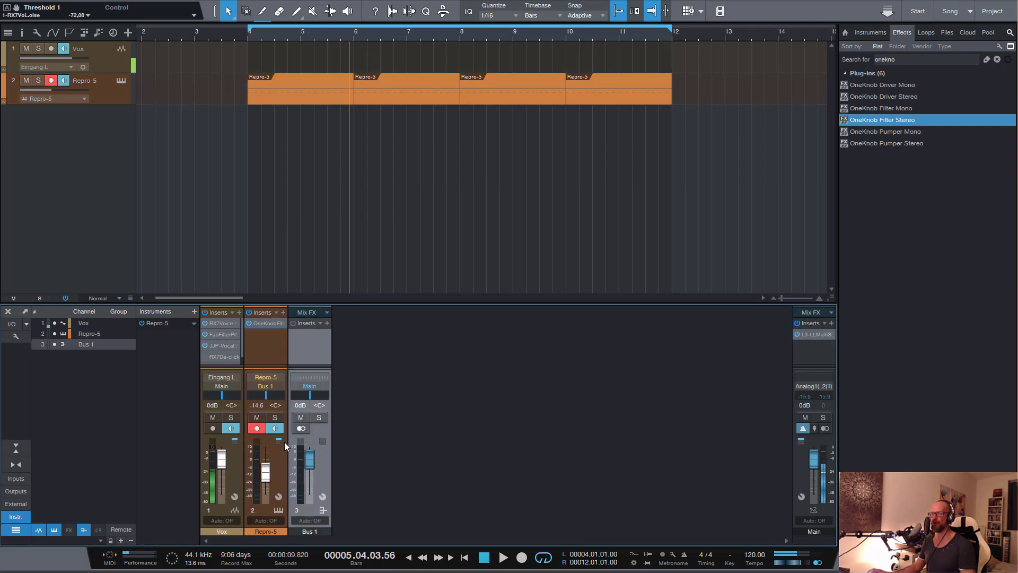
{"action": "key", "text": "space"}
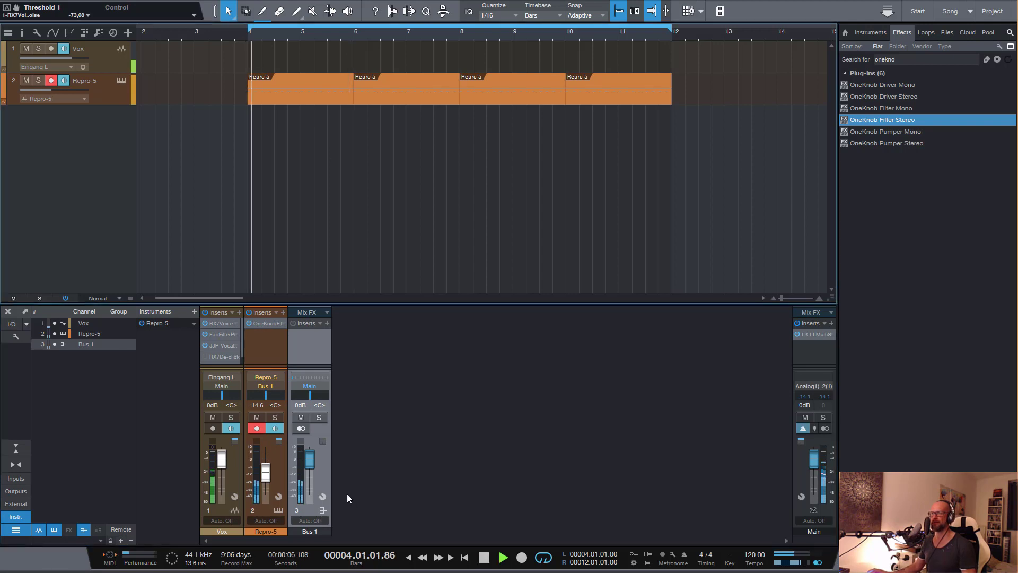
{"action": "key", "text": "space"}
Rename the new bus channel as Repro Bus
{"action": "double_click", "coordinate": [307, 531]}
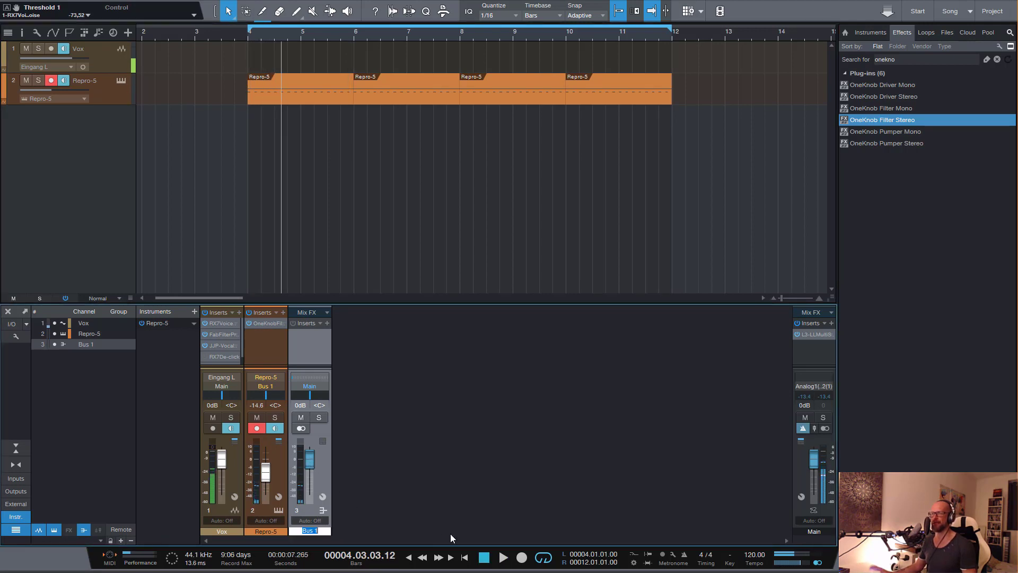
{"action": "type", "text": "Repro "}
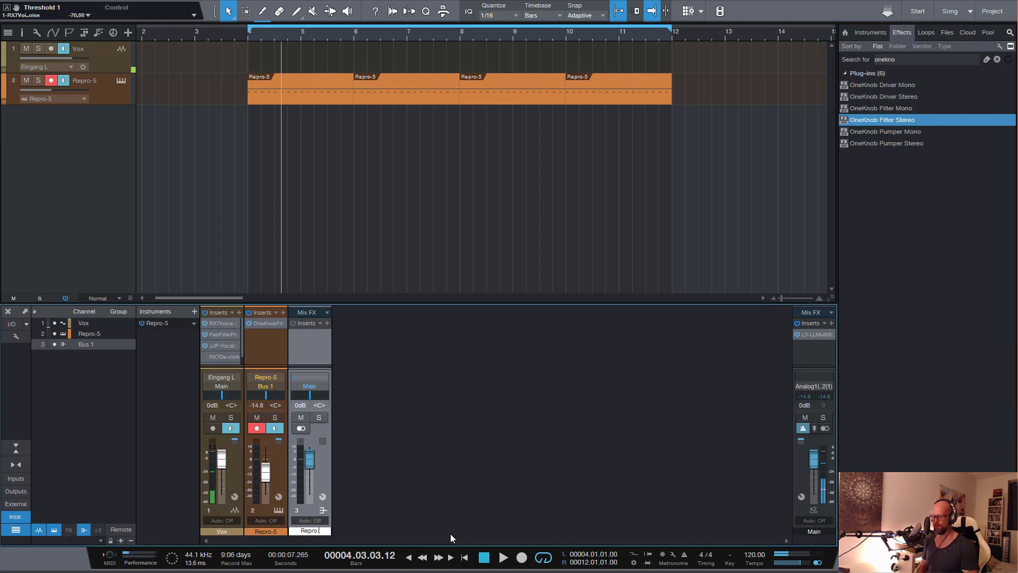
{"action": "type", "text": "Bus"}
{"action": "key", "text": "Return"}
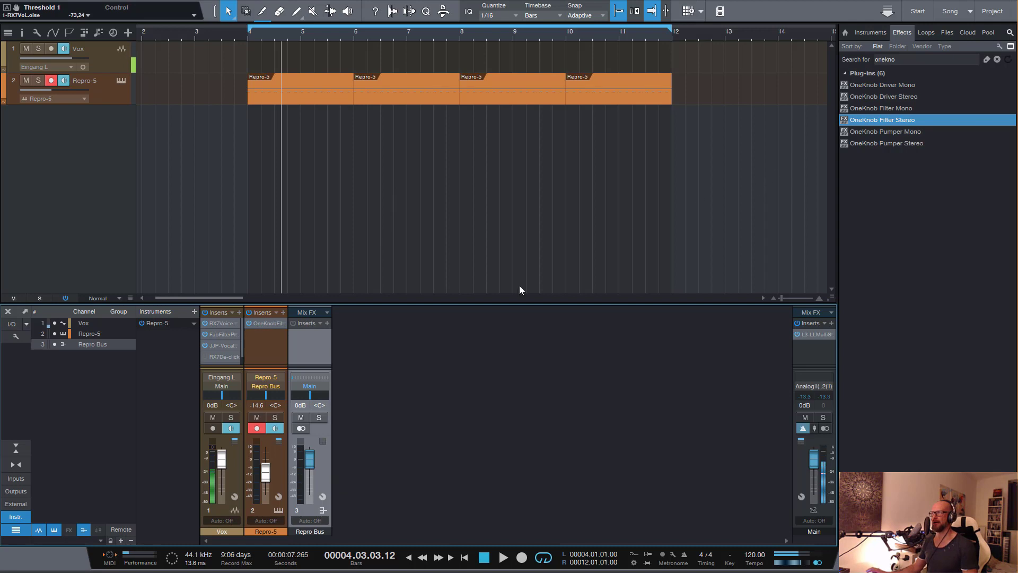
Remove the OneKnob filter from the Repro-5 channel so it sits only on the Repro Bus, and raise the Repro-5 fader to -8.4 dB
{"action": "left_click", "coordinate": [262, 325]}
{"action": "right_click", "coordinate": [261, 328]}
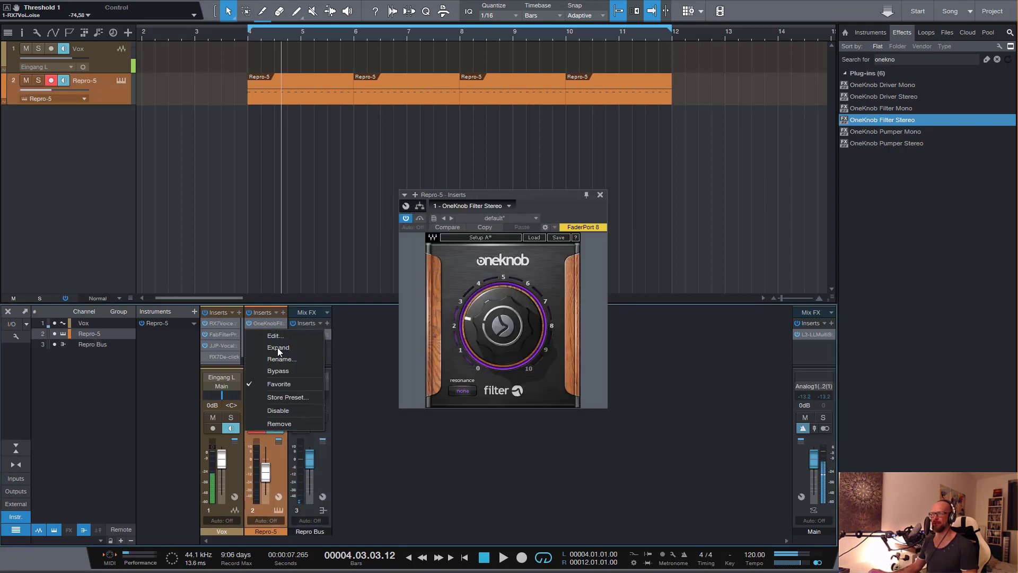
{"action": "left_click", "coordinate": [280, 425]}
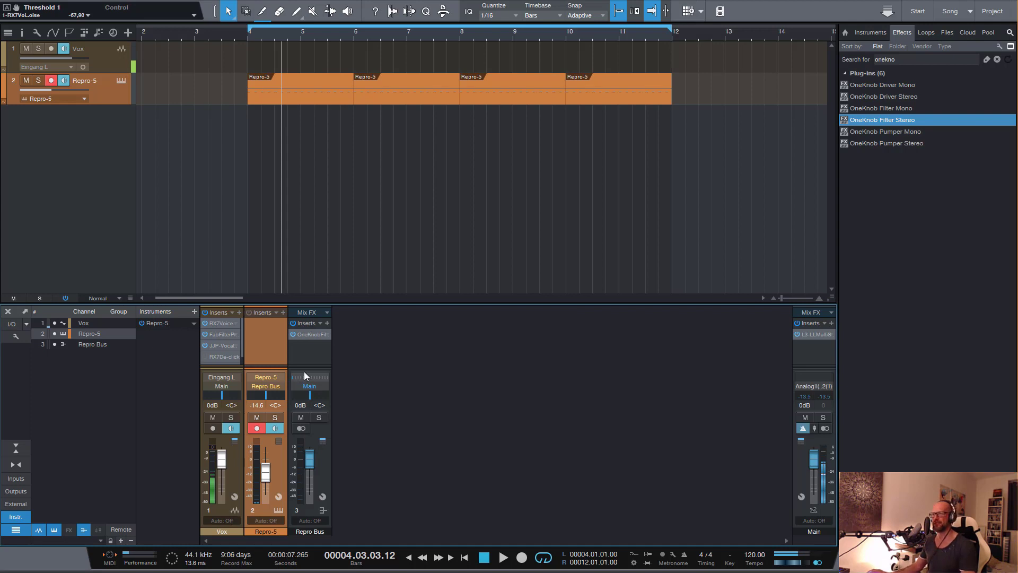
{"action": "left_click_drag", "start_coordinate": [267, 469], "coordinate": [266, 466]}
Open the OneKnob filter on the Repro Bus and play the pattern while sweeping its knob, leaving it at 3.3
{"action": "left_click", "coordinate": [309, 335]}
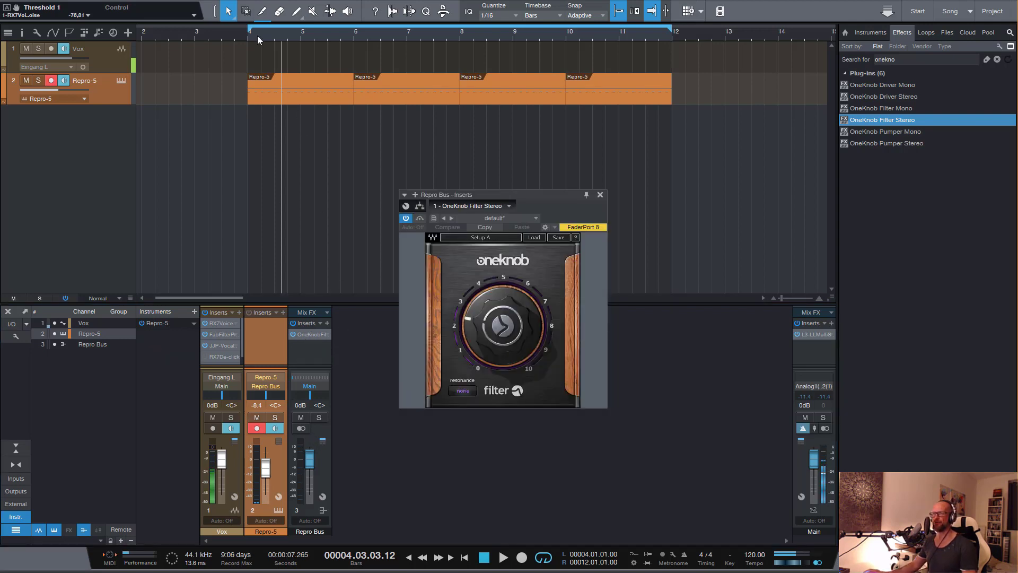
{"action": "key", "text": "space"}
{"action": "left_click_drag", "start_coordinate": [503, 327], "coordinate": [496, 304]}
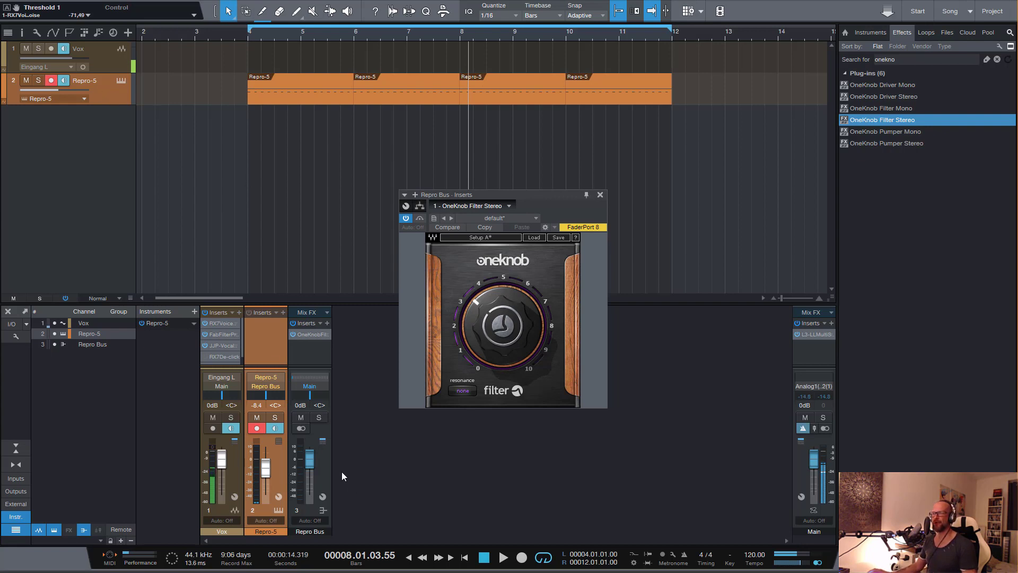
Add one stereo audio track named Repro Audio with Repro Bus as its input and Main as output, and dismiss its inserts window
{"action": "left_click", "coordinate": [107, 138]}
{"action": "key", "text": "t"}
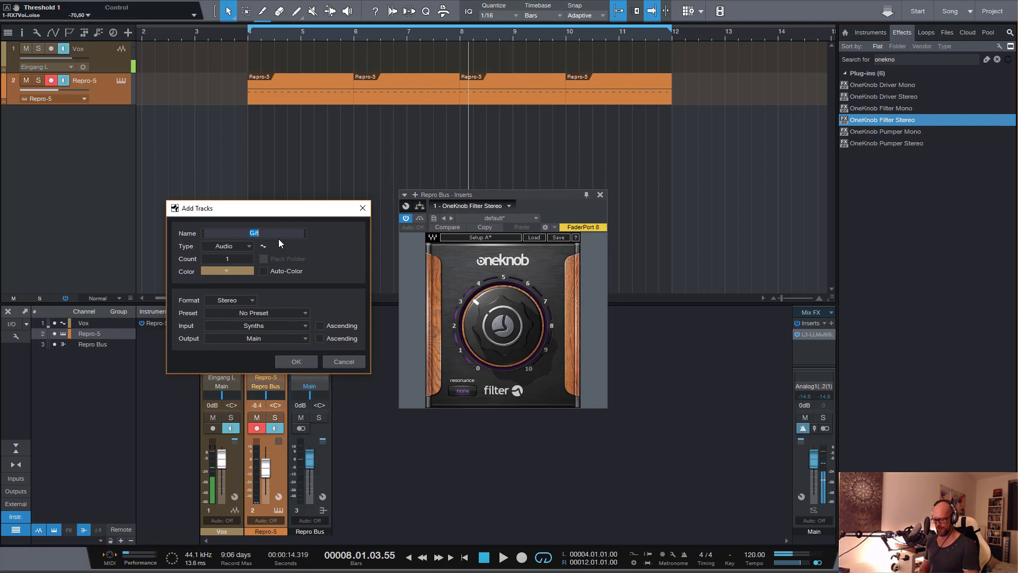
{"action": "type", "text": "RePr"}
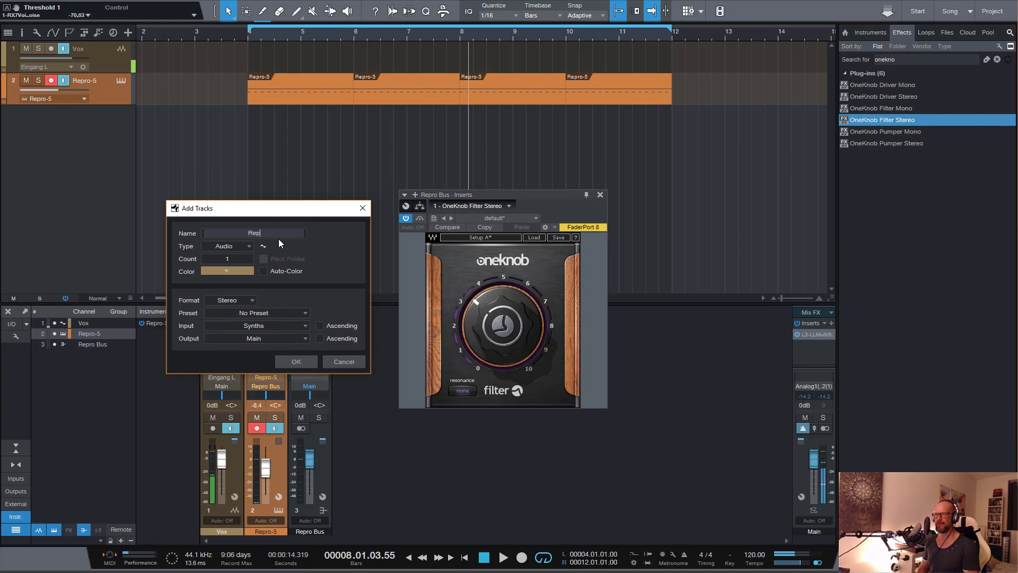
{"action": "type", "text": "ro Audio"}
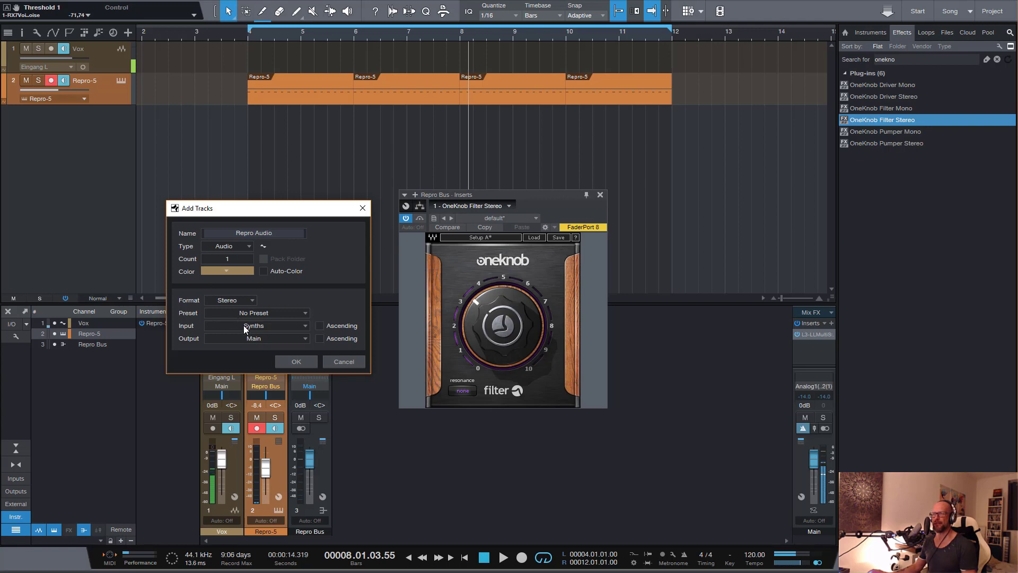
{"action": "left_click", "coordinate": [243, 325]}
{"action": "left_click", "coordinate": [236, 374]}
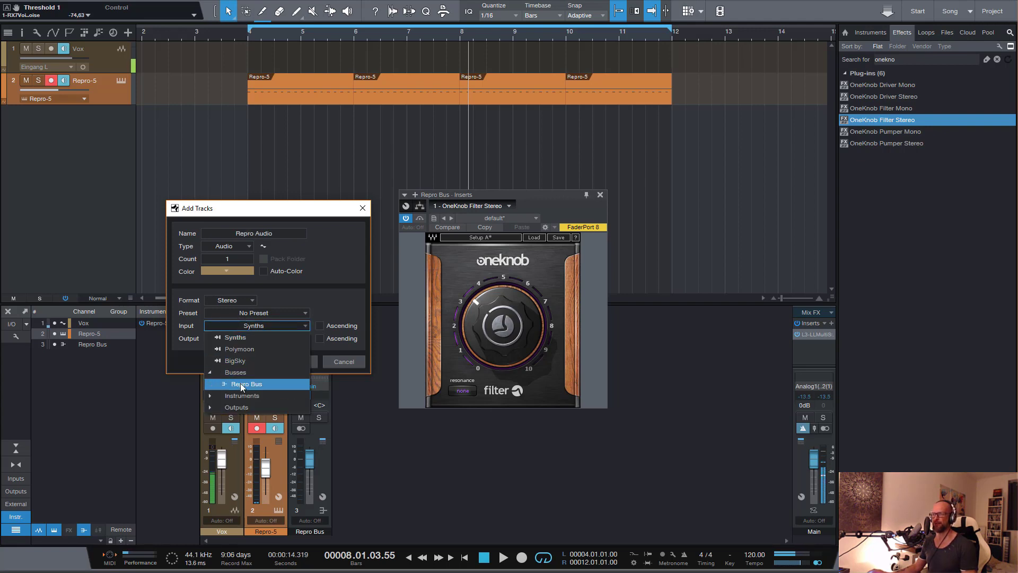
{"action": "left_click", "coordinate": [242, 383]}
{"action": "left_click", "coordinate": [305, 364]}
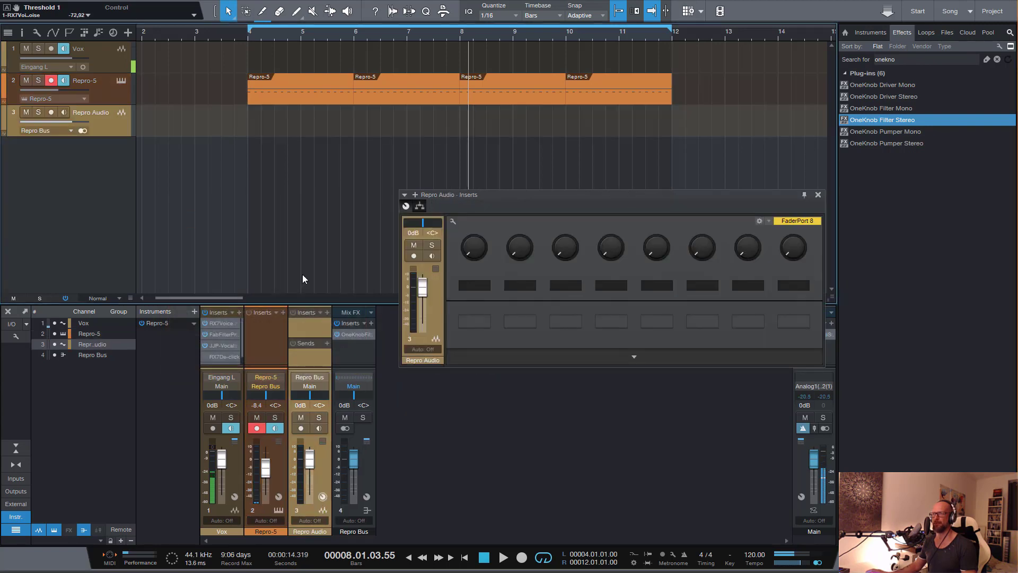
{"action": "left_click", "coordinate": [821, 197]}
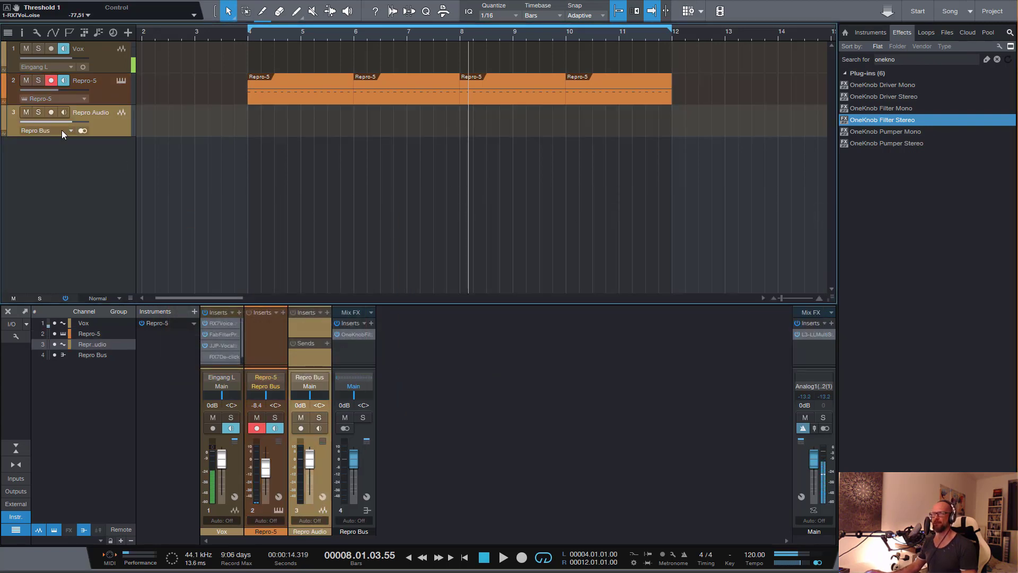
Enlarge and record-arm the Repro Audio track, disarm Repro-5, and turn Repro-5's input monitoring back on
{"action": "left_click_drag", "start_coordinate": [97, 136], "coordinate": [98, 155]}
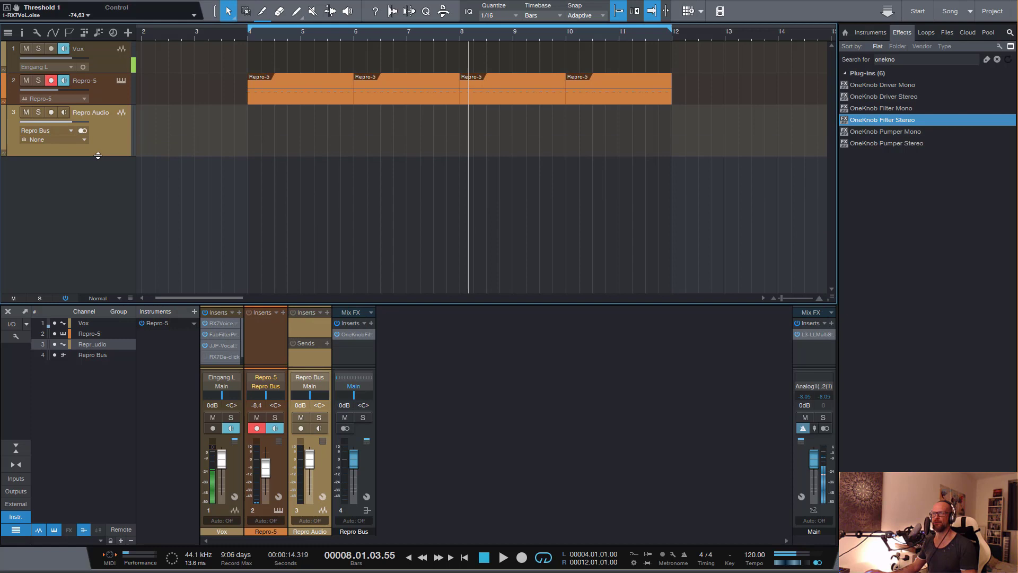
{"action": "left_click", "coordinate": [51, 113]}
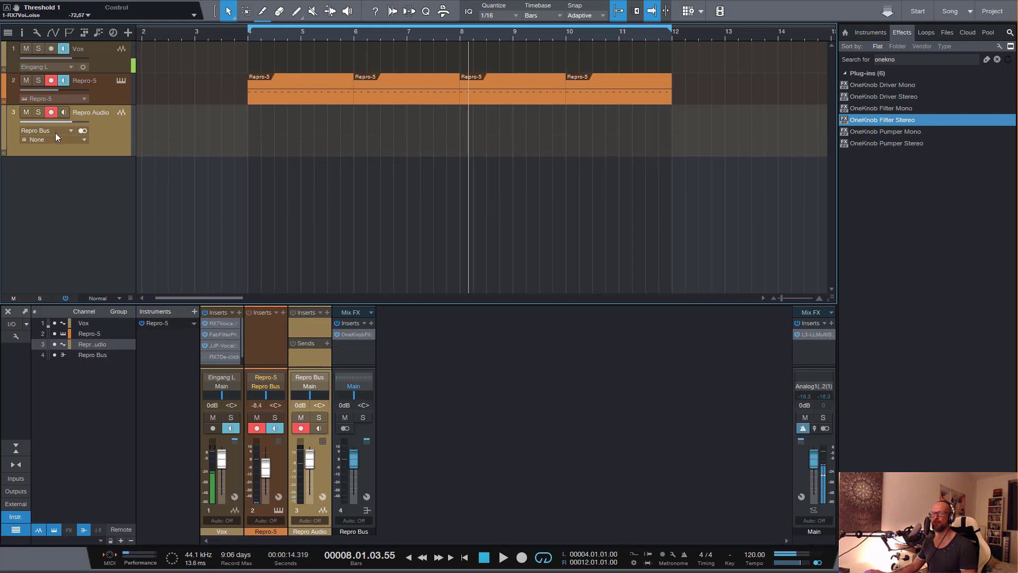
{"action": "left_click", "coordinate": [52, 82]}
{"action": "left_click", "coordinate": [65, 83]}
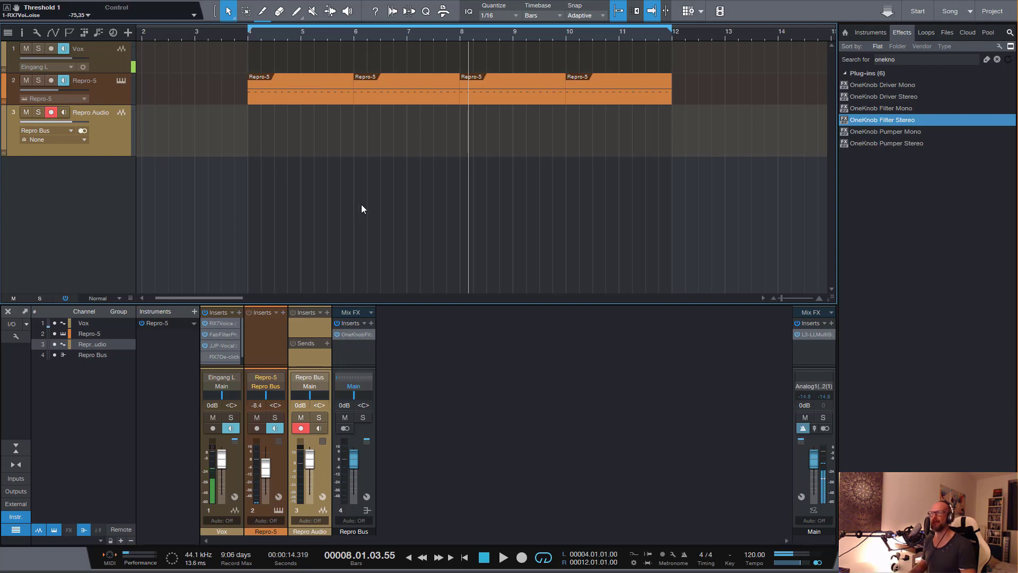
Place the playhead at bar 3, open the Repro Bus's OneKnob filter, and rehearse knob movements, leaving it at 3.0
{"action": "key", "text": "KP_Subtract"}
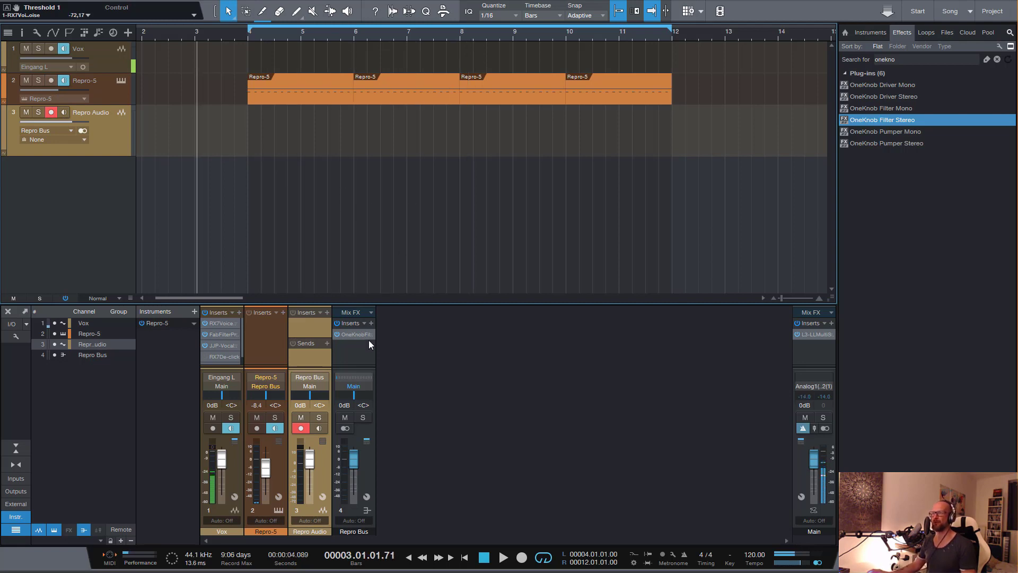
{"action": "left_click", "coordinate": [355, 335]}
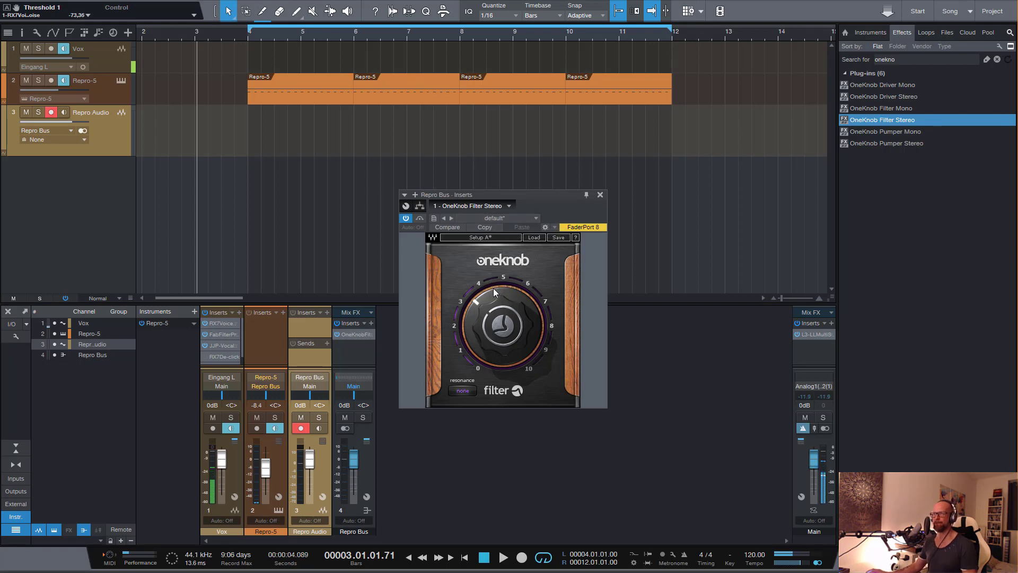
{"action": "mouse_move", "coordinate": [503, 298]}
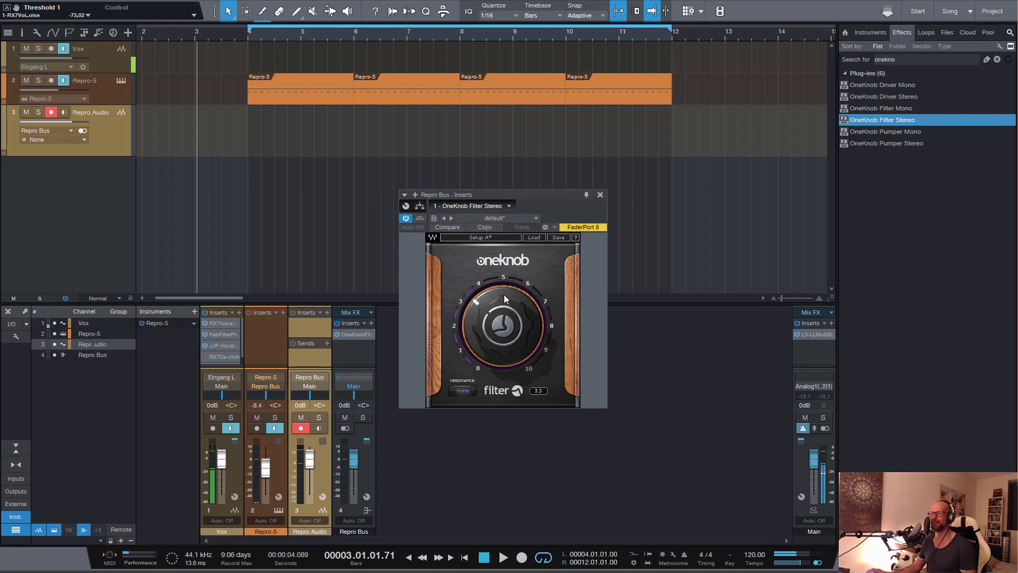
{"action": "left_click_drag", "start_coordinate": [507, 316], "coordinate": [495, 307]}
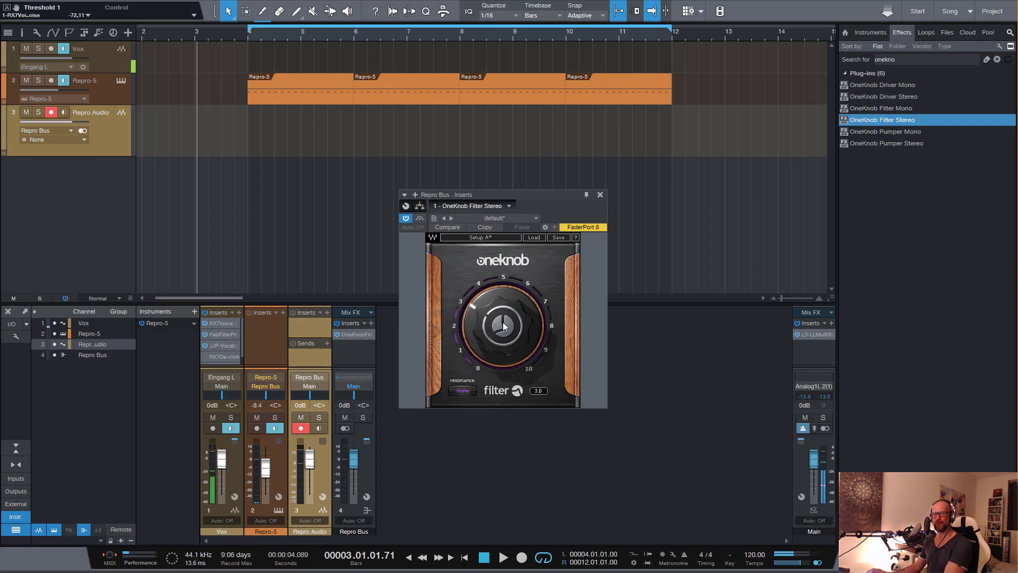
{"action": "left_click_drag", "start_coordinate": [510, 321], "coordinate": [505, 339]}
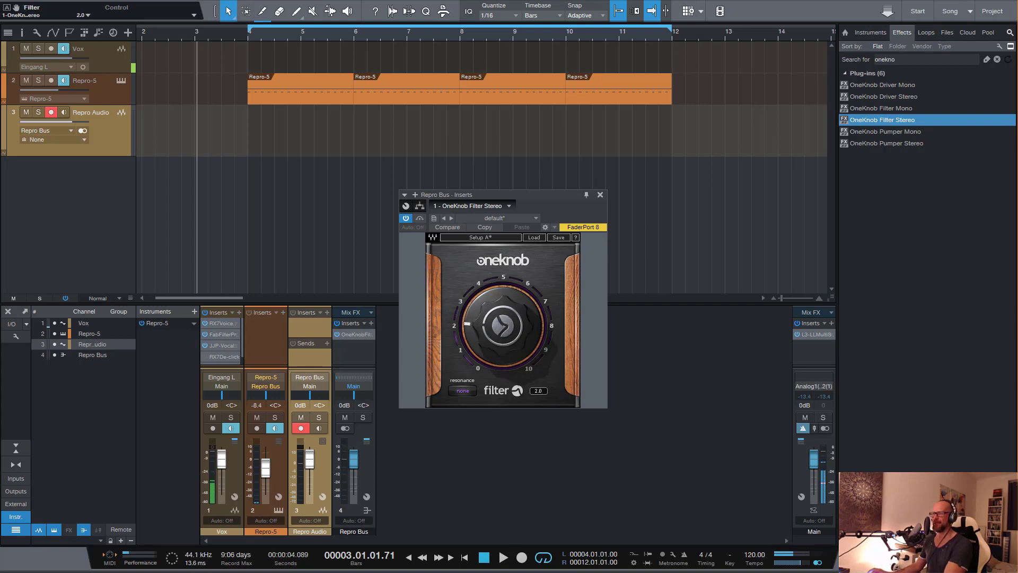
{"action": "left_click_drag", "start_coordinate": [502, 329], "coordinate": [502, 302]}
{"action": "left_click_drag", "start_coordinate": [503, 326], "coordinate": [502, 327]}
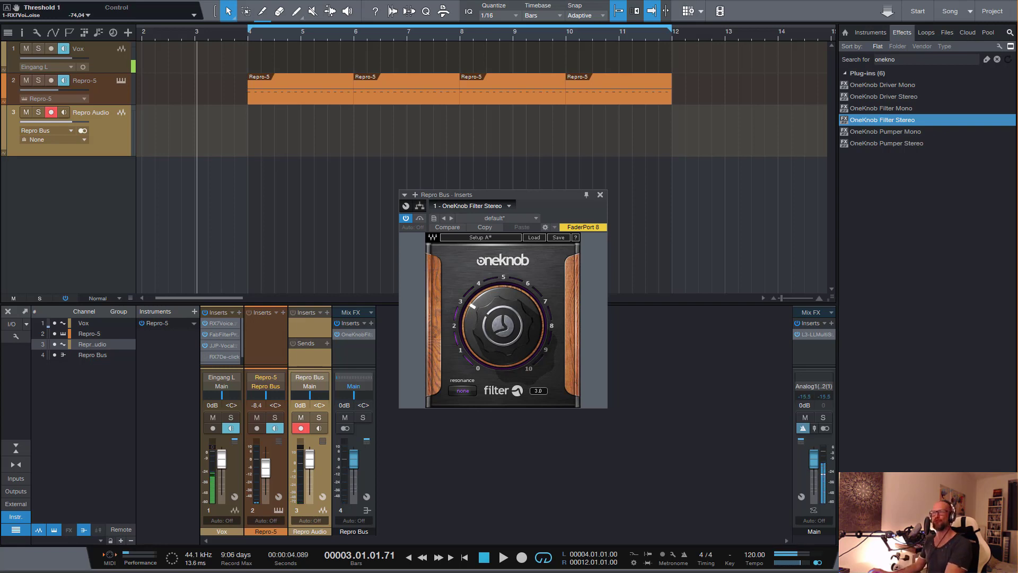
Record the Repro Bus output onto the Repro Audio track from bar 3 while sweeping the filter knob, and stop the transport
{"action": "left_click_drag", "start_coordinate": [508, 325], "coordinate": [508, 265]}
{"action": "key", "text": "KP_Multiply"}
{"action": "key", "text": "space"}
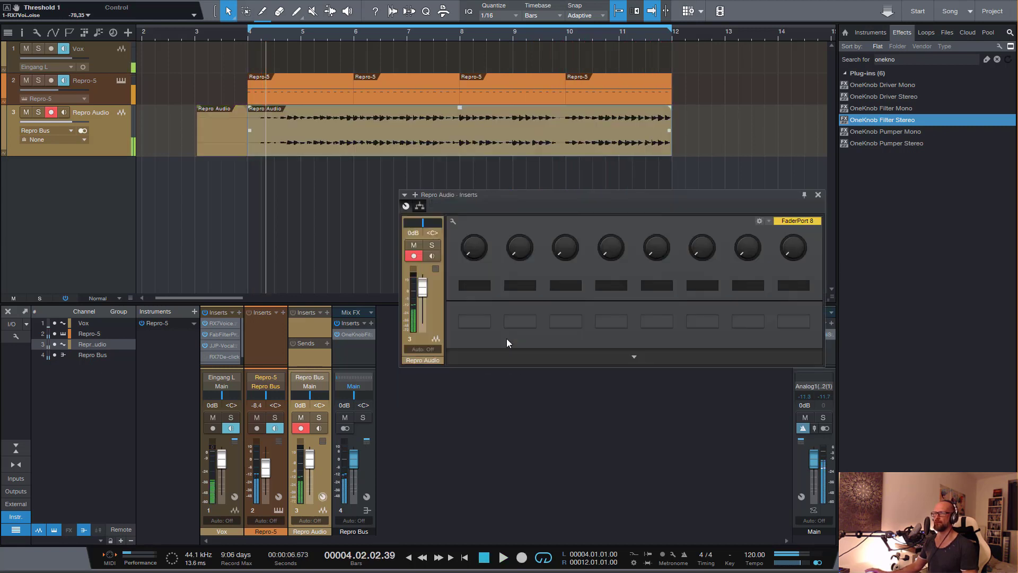
Delete the short Repro Audio clip between bars 3 and 4, and close the Repro Audio inserts window
{"action": "left_click", "coordinate": [232, 143]}
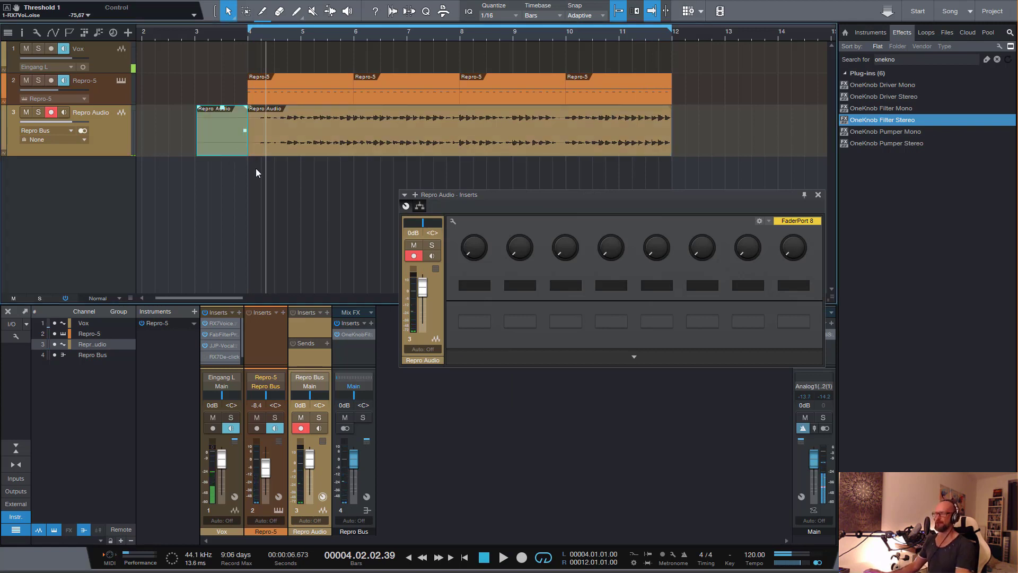
{"action": "key", "text": "Delete"}
{"action": "left_click", "coordinate": [817, 194]}
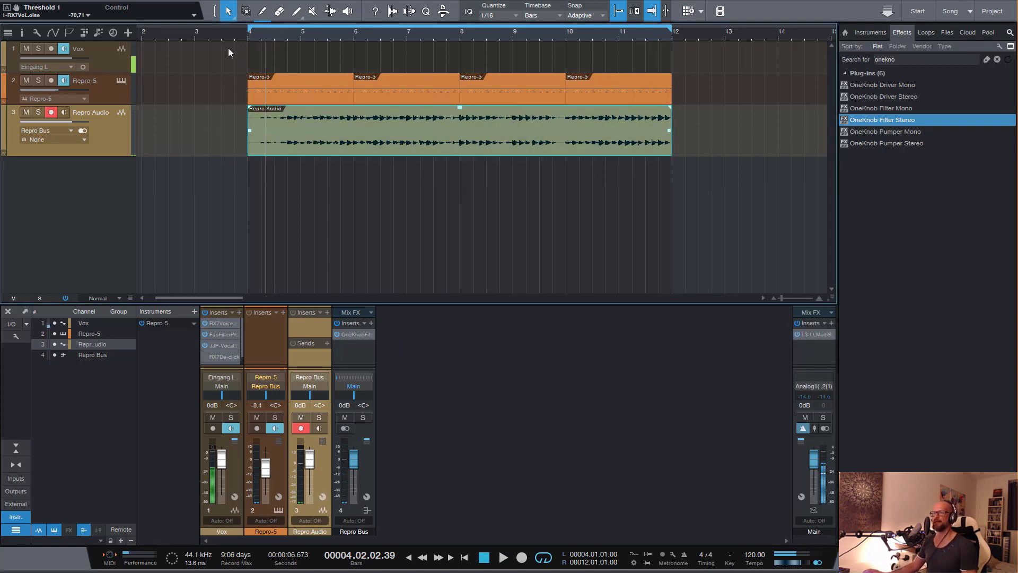
Prepare playback from just before bar 4 with Repro Audio disarmed, Repro-5 muted, and input monitoring off on Vox and Repro-5
{"action": "left_click", "coordinate": [242, 39]}
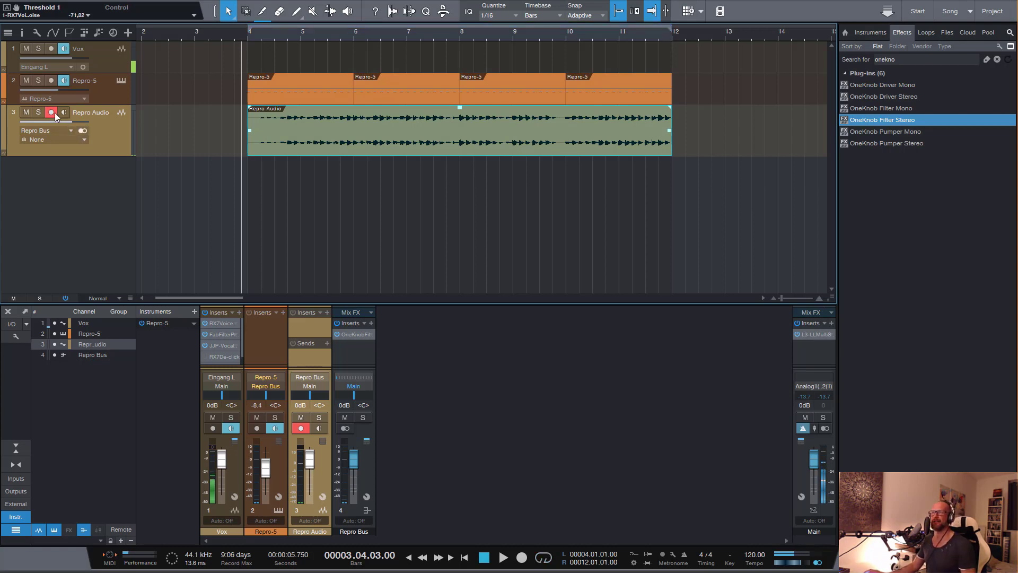
{"action": "left_click", "coordinate": [52, 112]}
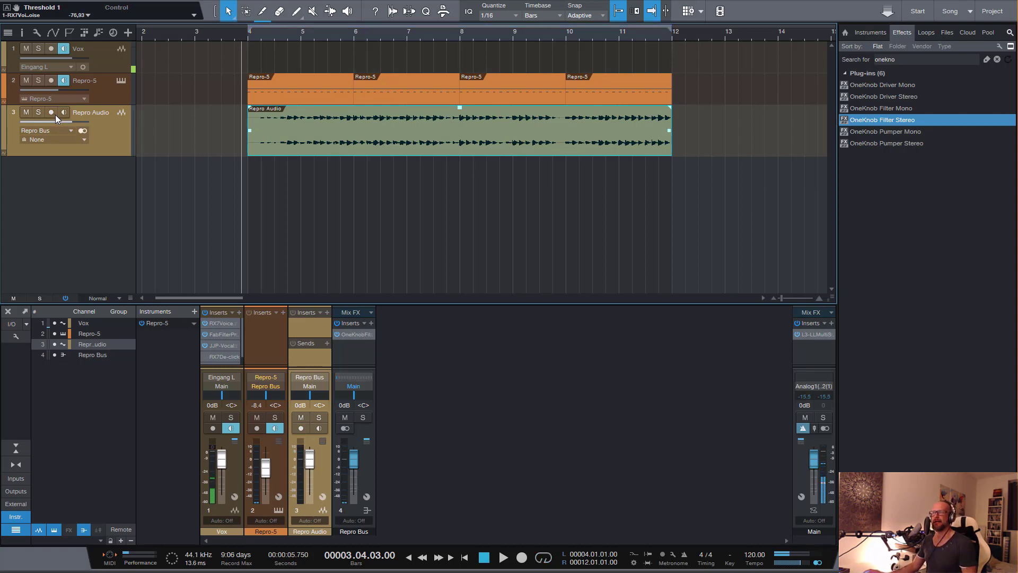
{"action": "left_click", "coordinate": [62, 48]}
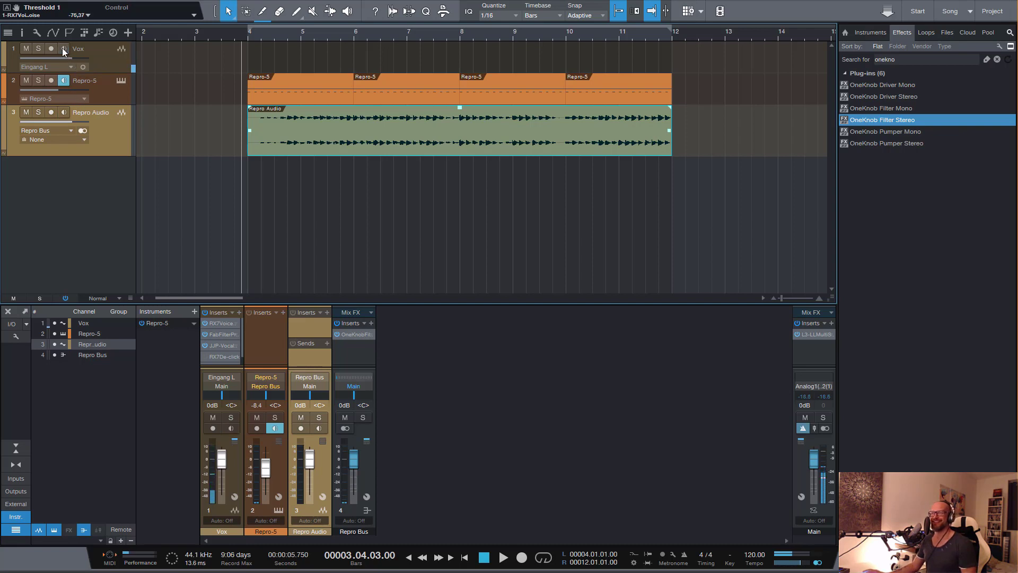
{"action": "left_click", "coordinate": [25, 81]}
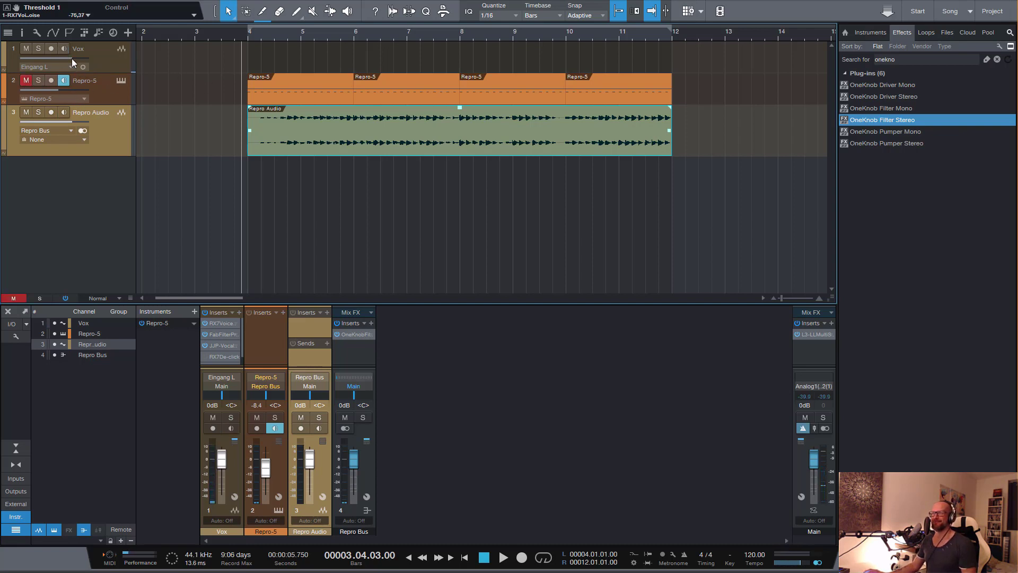
{"action": "left_click", "coordinate": [63, 48]}
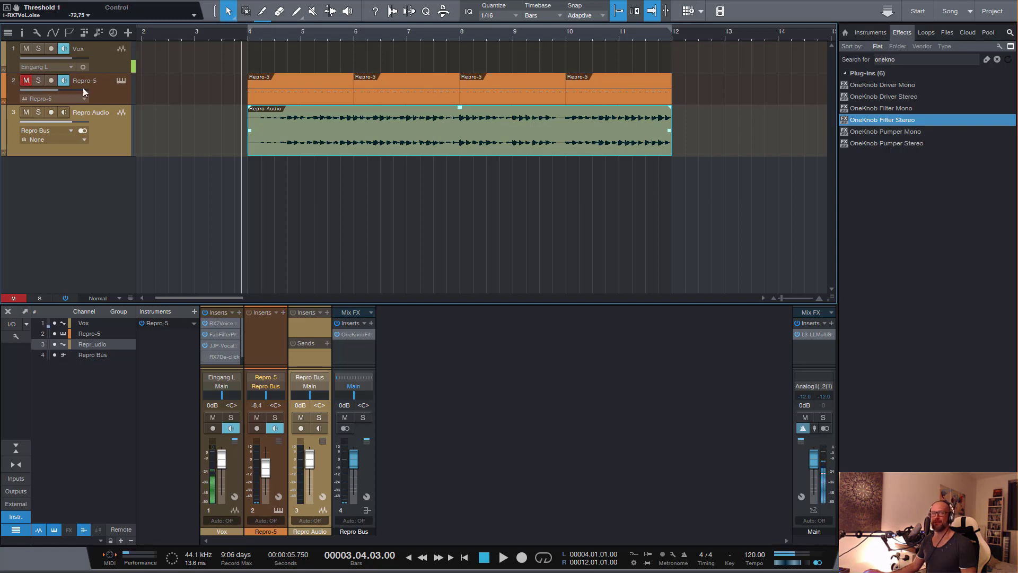
{"action": "left_click", "coordinate": [63, 52]}
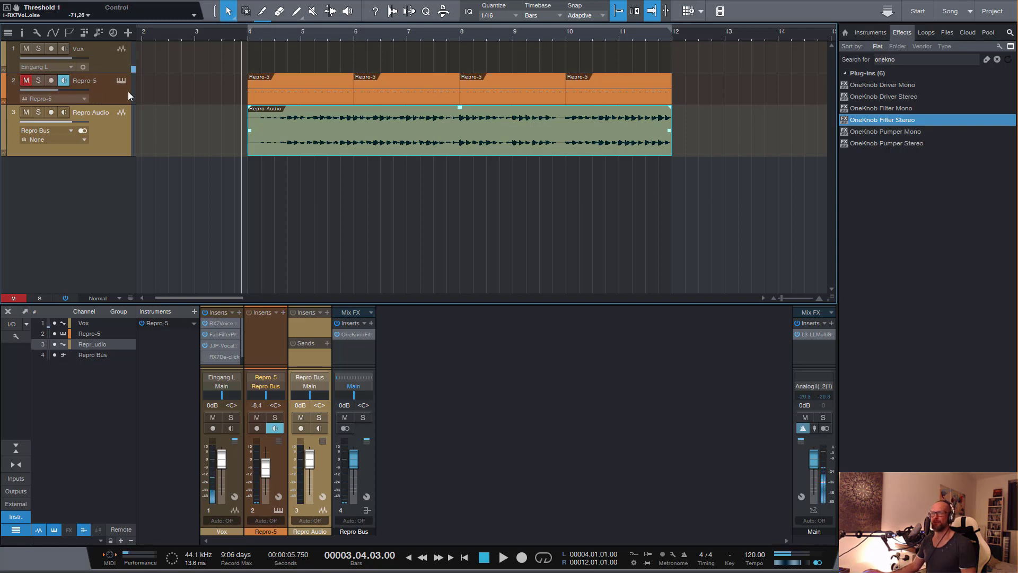
{"action": "left_click", "coordinate": [64, 80]}
Play the Repro Audio recording through to bar 12 while enlarging its track, stop, and turn Vox input monitoring back on
{"action": "key", "text": "space"}
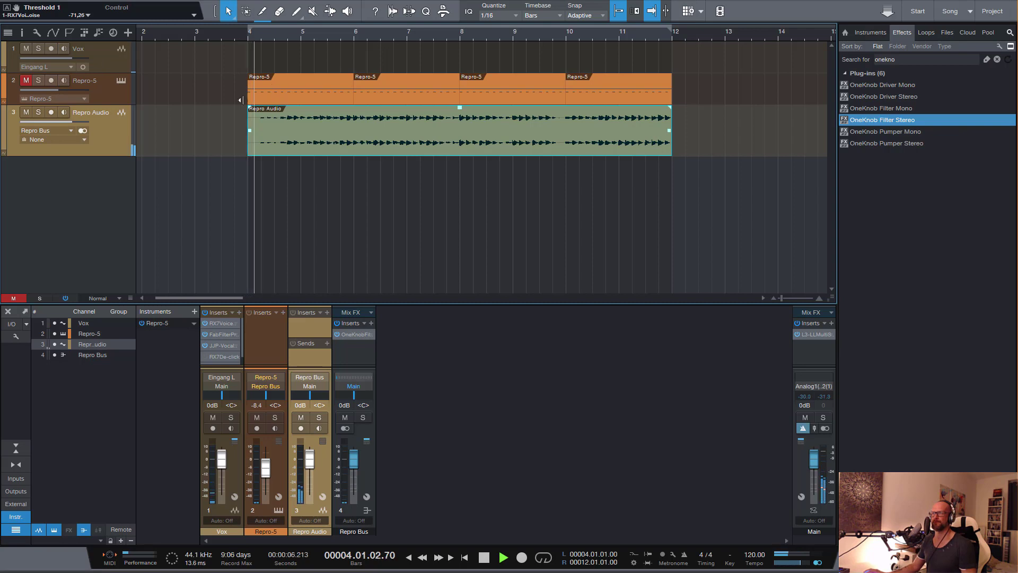
{"action": "left_click_drag", "start_coordinate": [96, 157], "coordinate": [103, 228]}
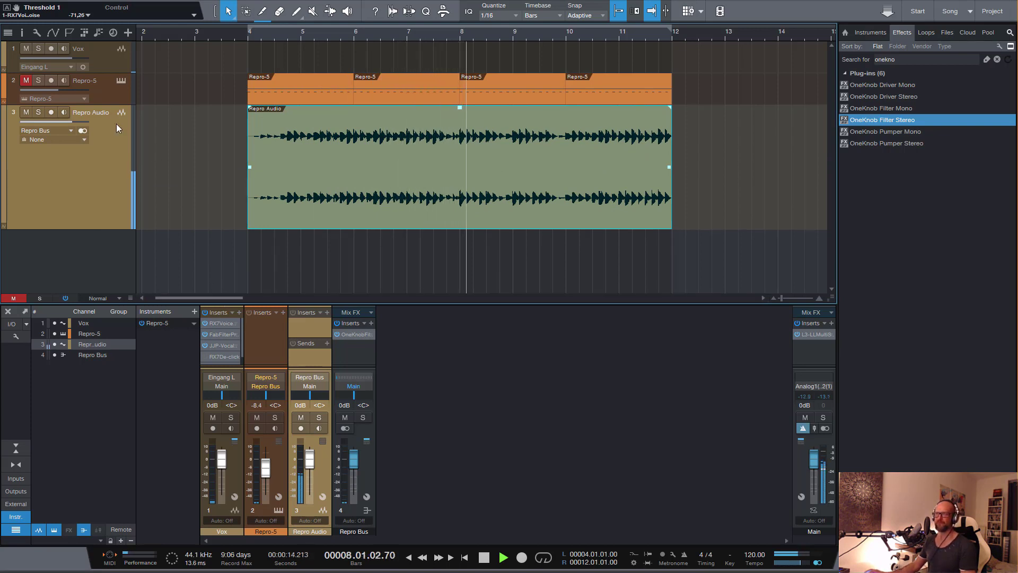
{"action": "left_click", "coordinate": [25, 47]}
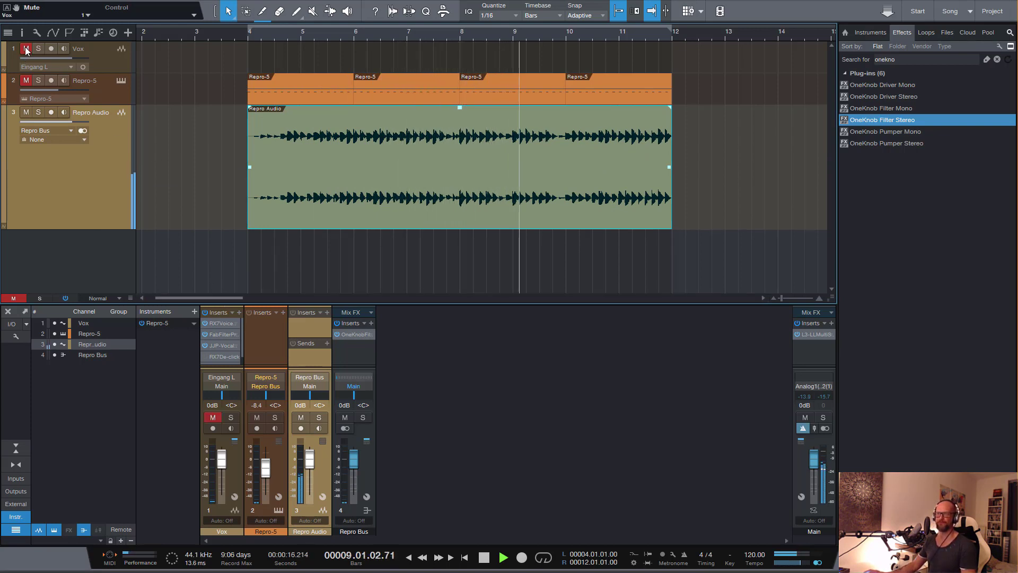
{"action": "left_click", "coordinate": [26, 47]}
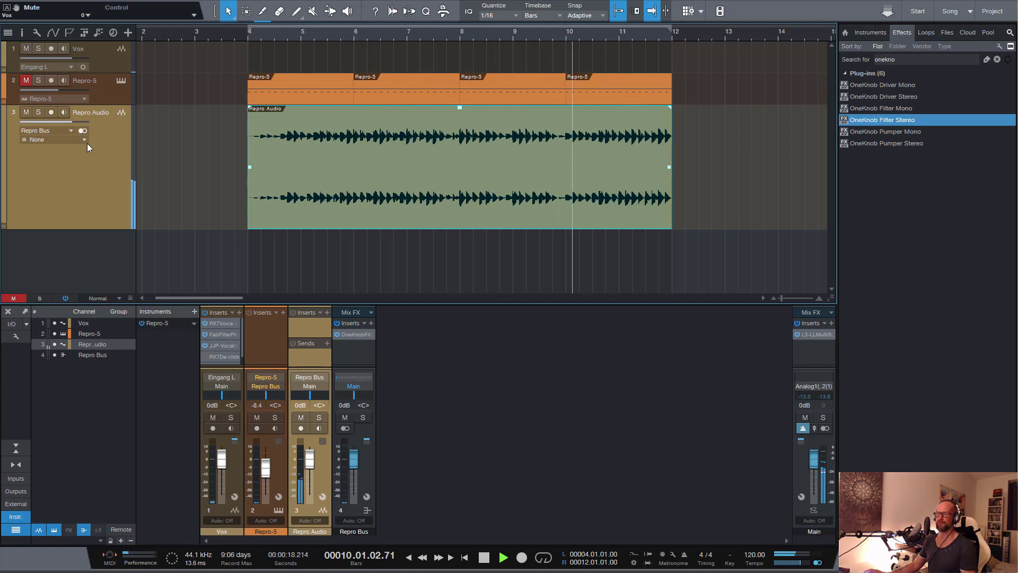
{"action": "mouse_move", "coordinate": [76, 56]}
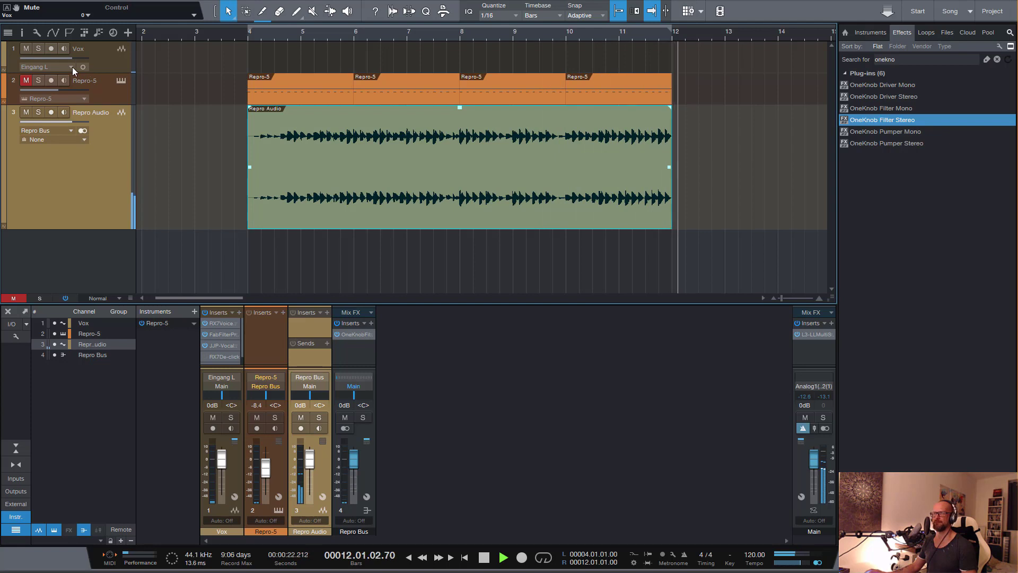
{"action": "left_click", "coordinate": [62, 50]}
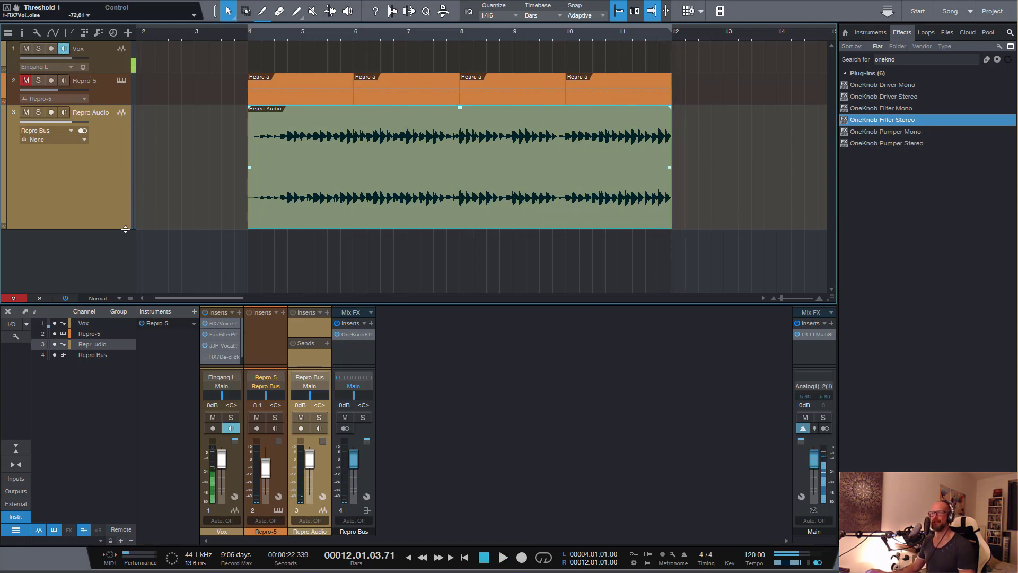
{"action": "left_click_drag", "start_coordinate": [109, 229], "coordinate": [123, 254]}
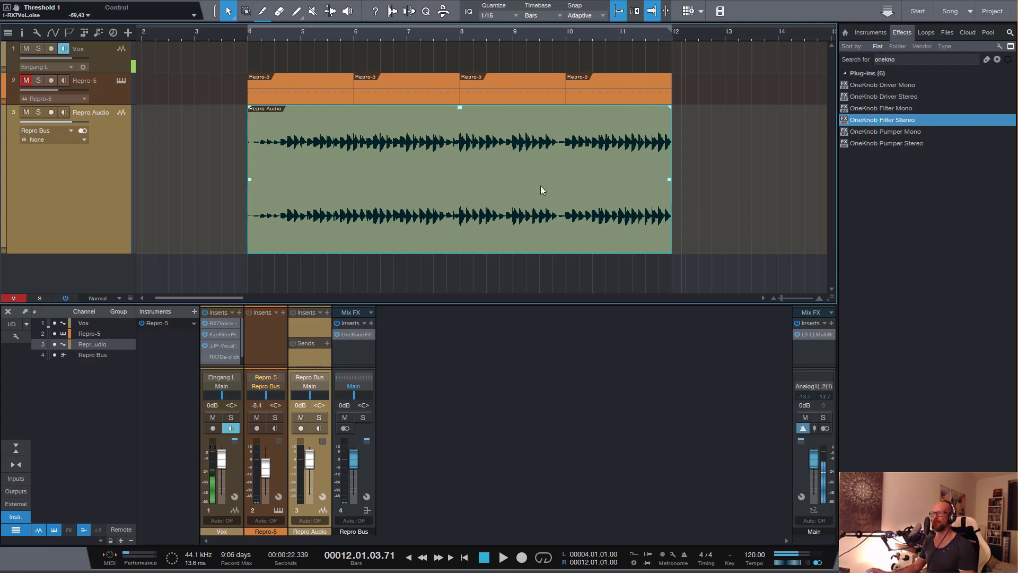
Reopen the Repro Bus's OneKnob filter window and examine the filter knob's setting
{"action": "left_click", "coordinate": [356, 335]}
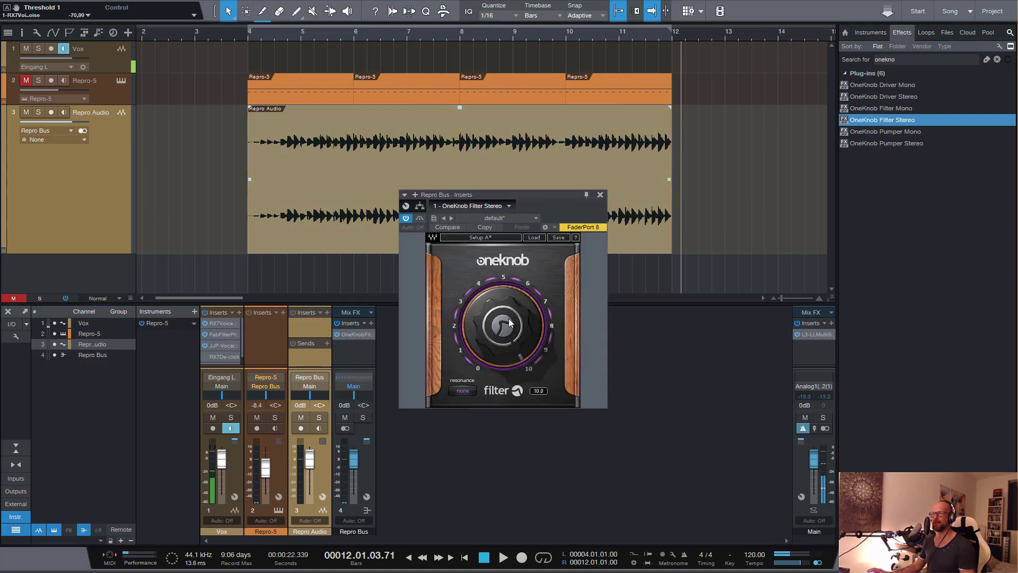
{"action": "left_click", "coordinate": [600, 194]}
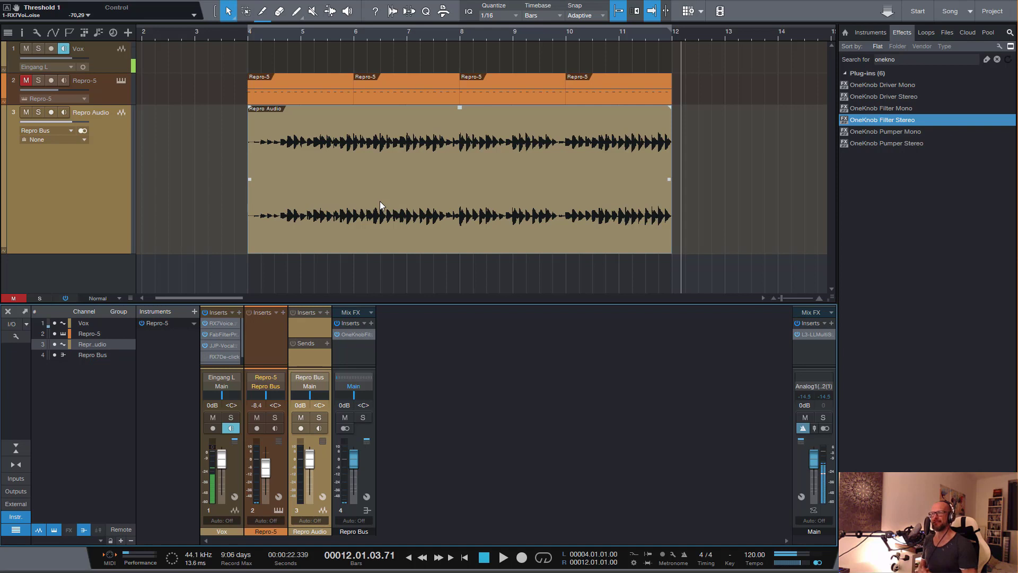
{"action": "left_click", "coordinate": [354, 334]}
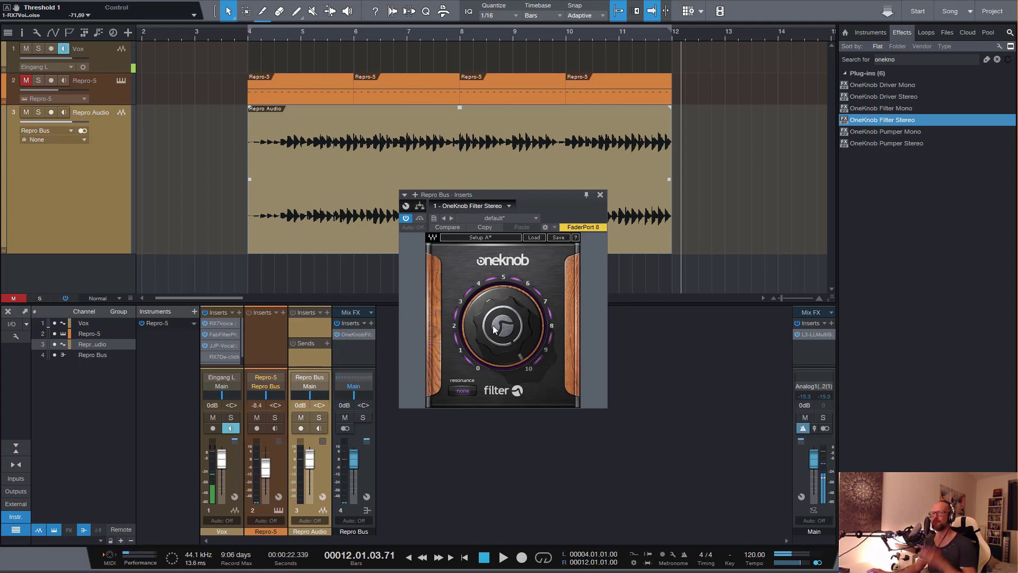
{"action": "mouse_move", "coordinate": [493, 325]}
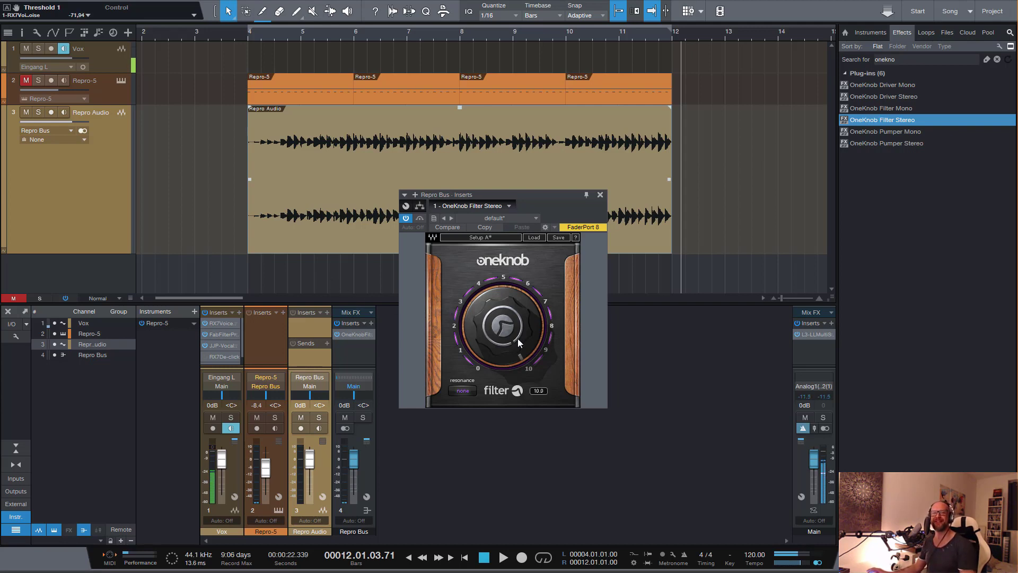